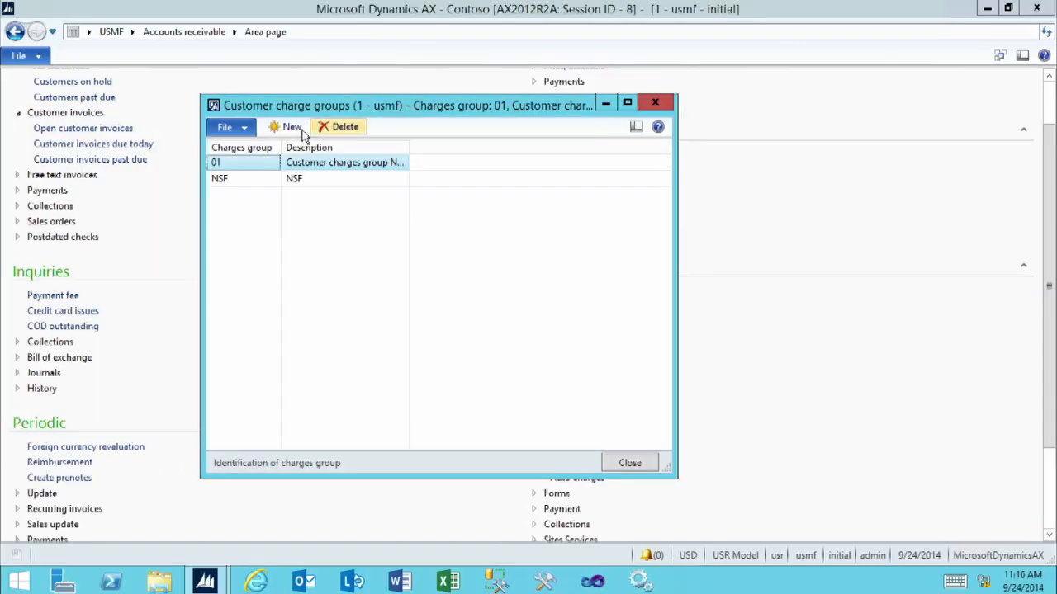
# Create a customer charge group BULK with the description Bulk Shipments, and close the form.
pyautogui.click(287, 128)
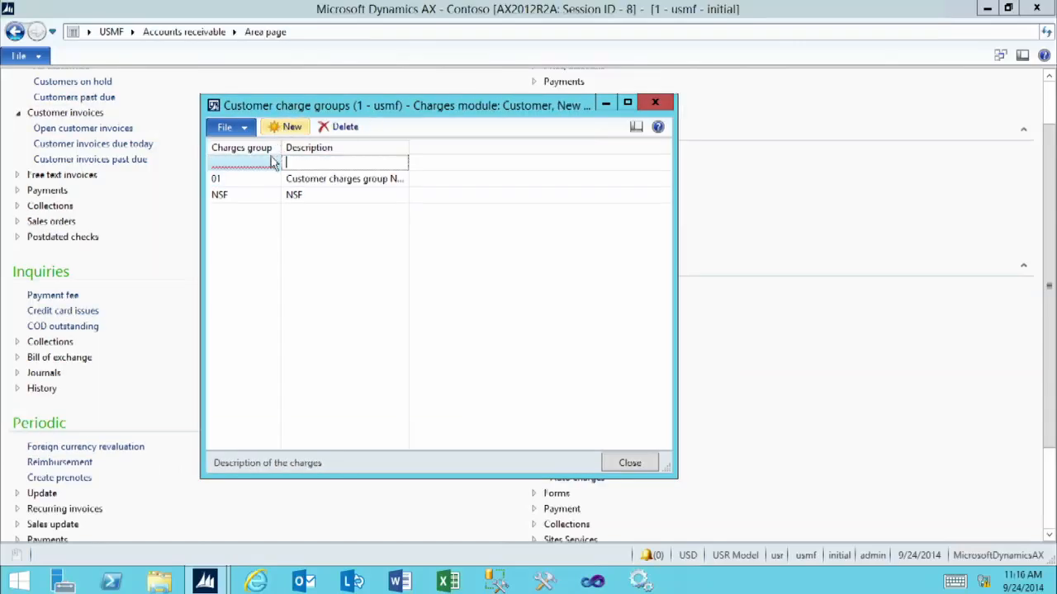
pyautogui.write('B')
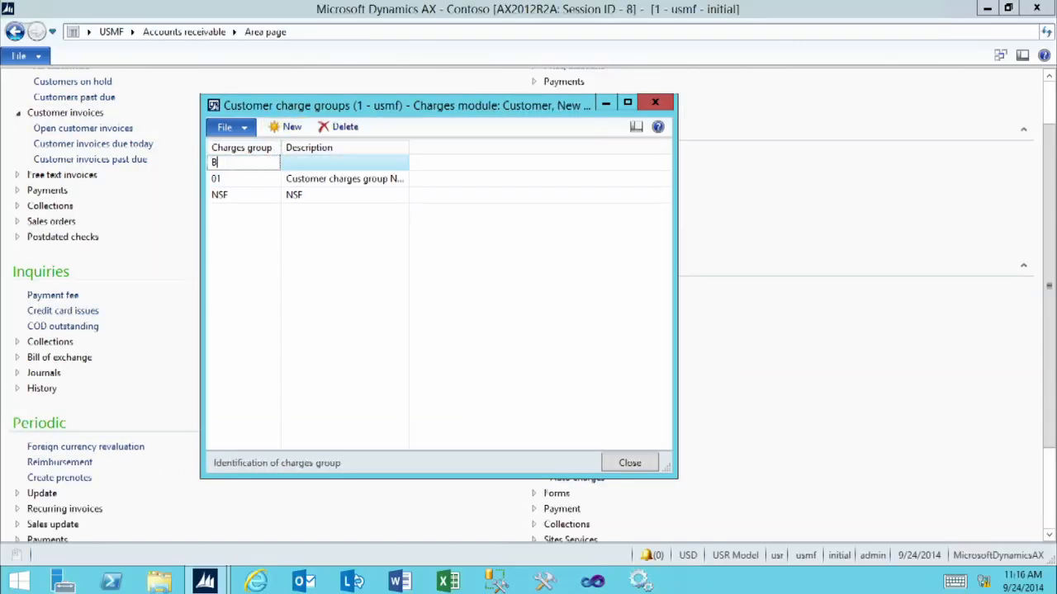
pyautogui.write('ULK')
pyautogui.press('Tab')
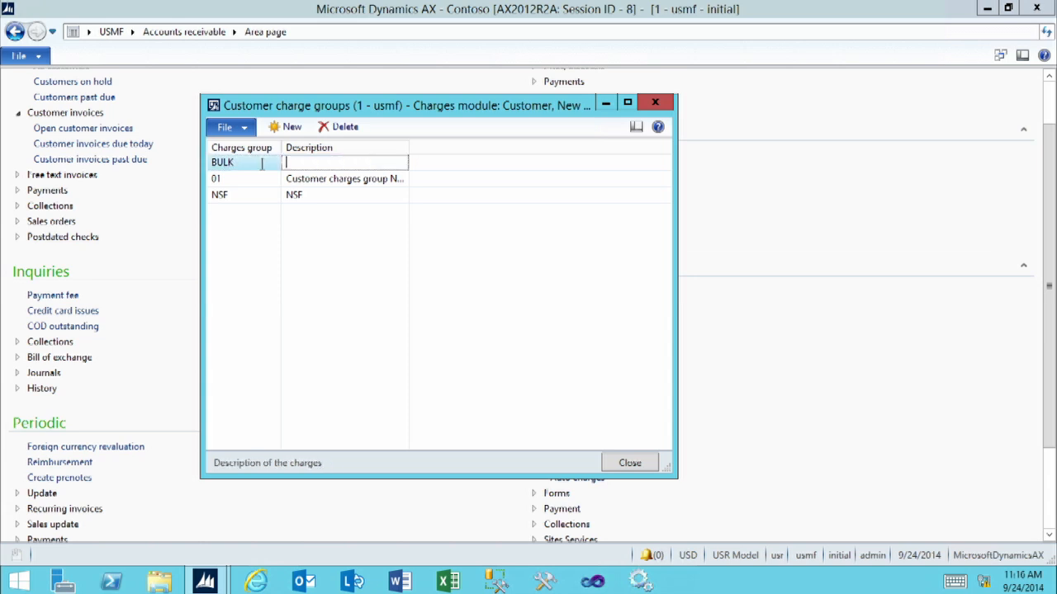
pyautogui.write('Bulk Shipments')
pyautogui.click(629, 464)
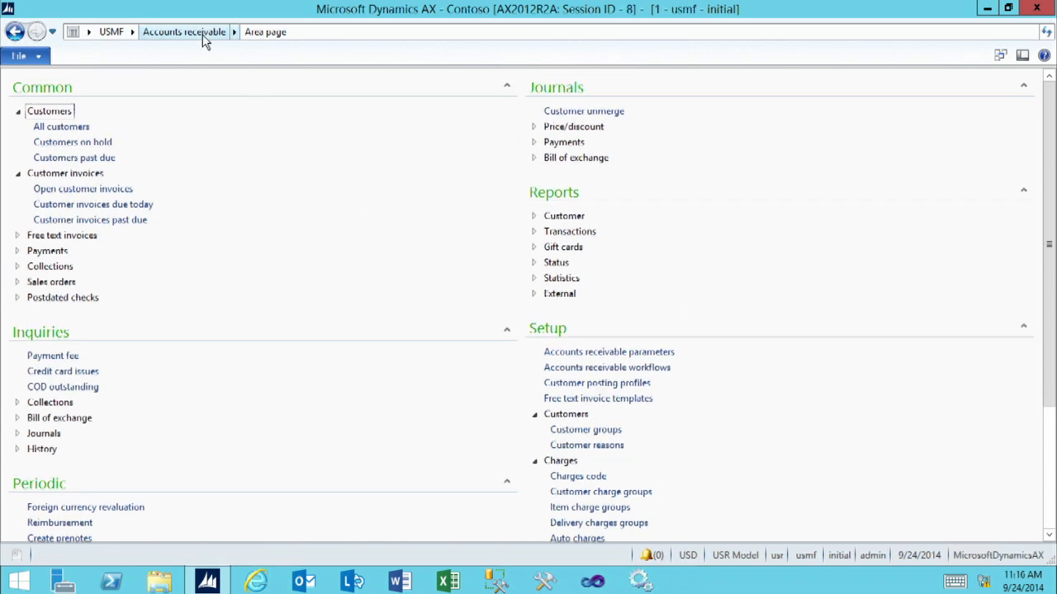
# Open the Cave Wholesales record for editing from the list of all customers and maximize its window.
pyautogui.click(55, 128)
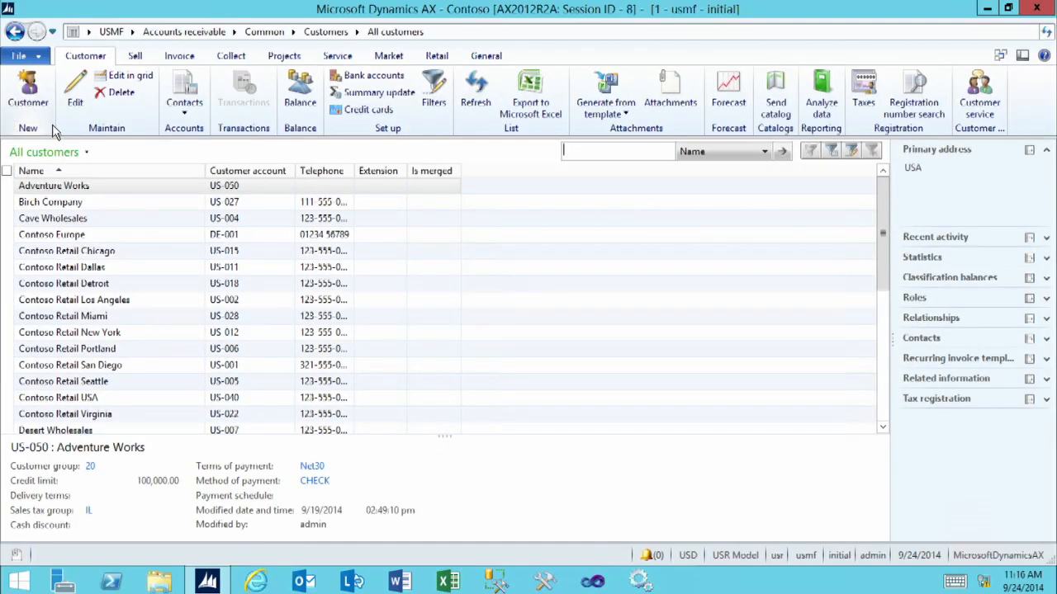
pyautogui.click(81, 220)
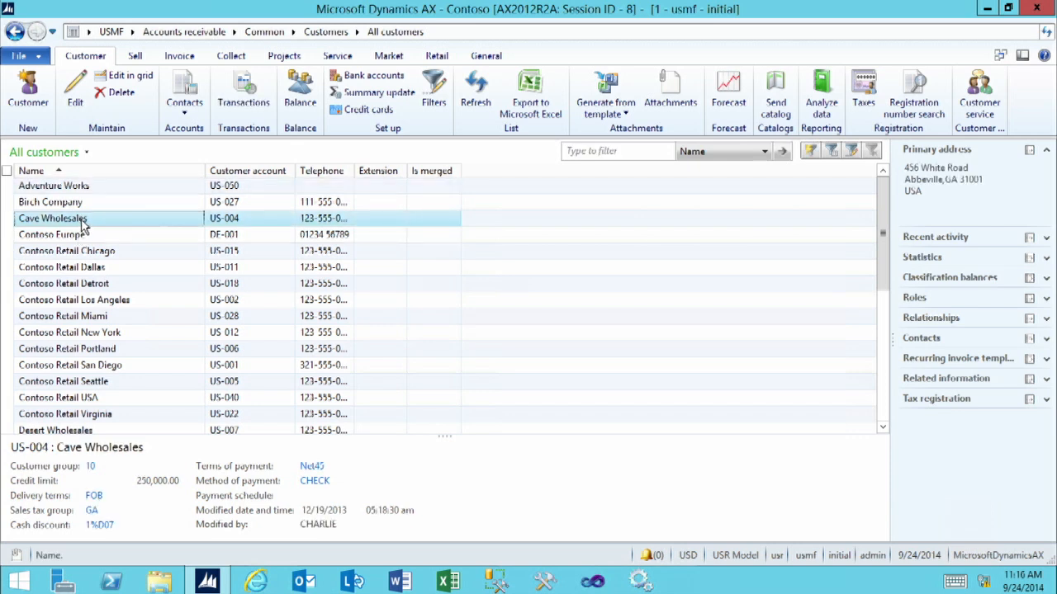
pyautogui.click(78, 95)
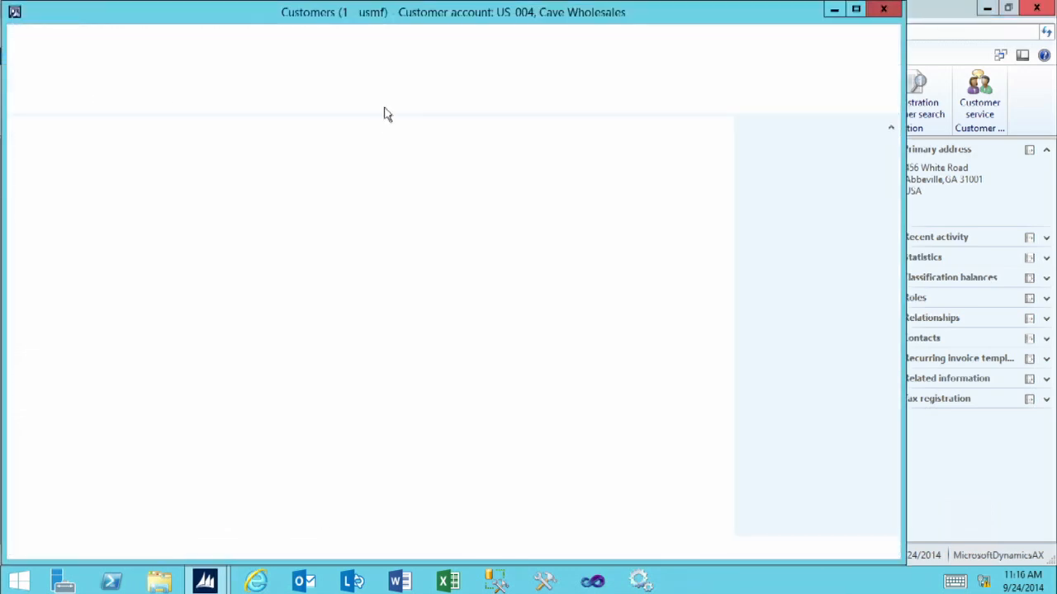
pyautogui.click(855, 10)
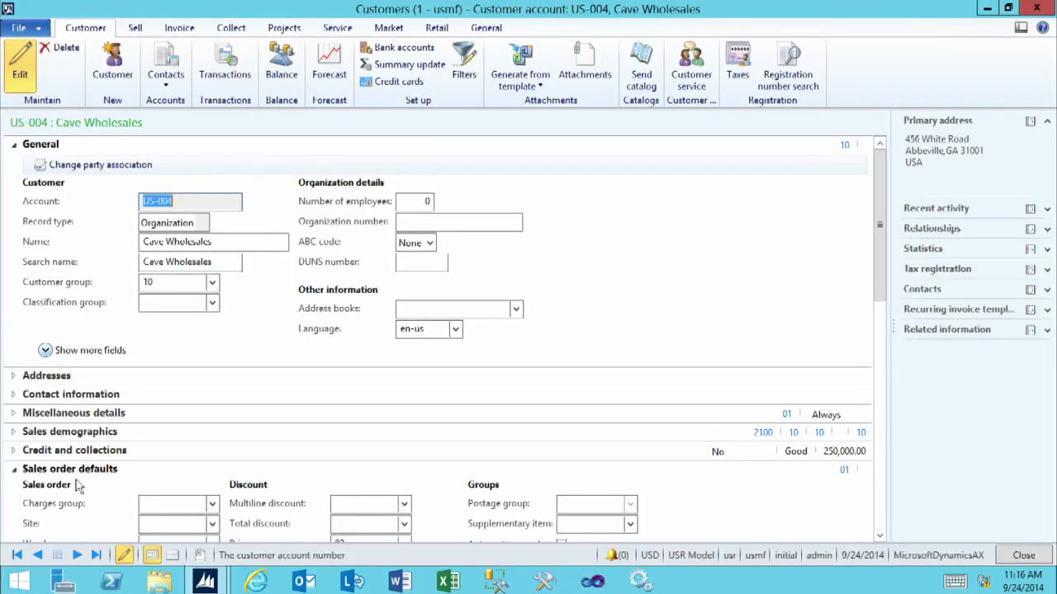
# Assign the BULK charges group in the customer's sales order defaults, accept the credit limit recalculation, and close the record.
pyautogui.scroll(-6, 111, 479)
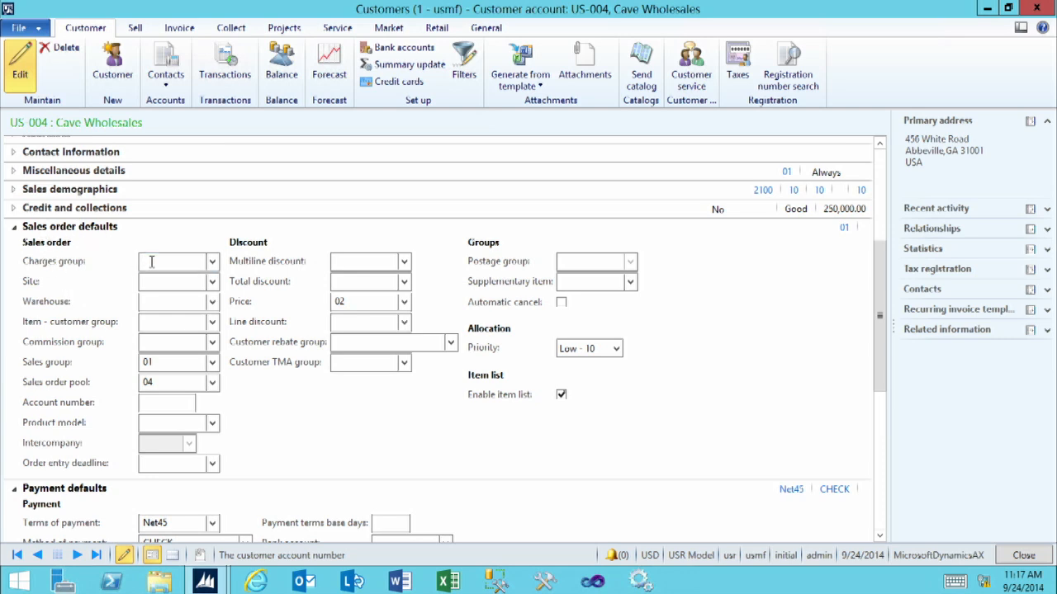
pyautogui.click(185, 262)
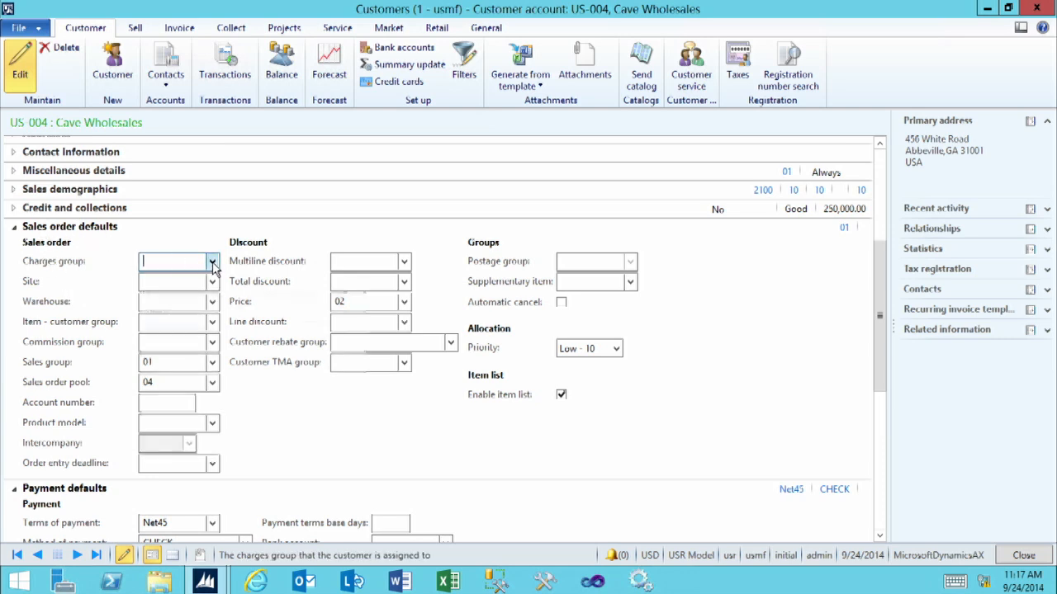
pyautogui.click(213, 261)
pyautogui.click(185, 317)
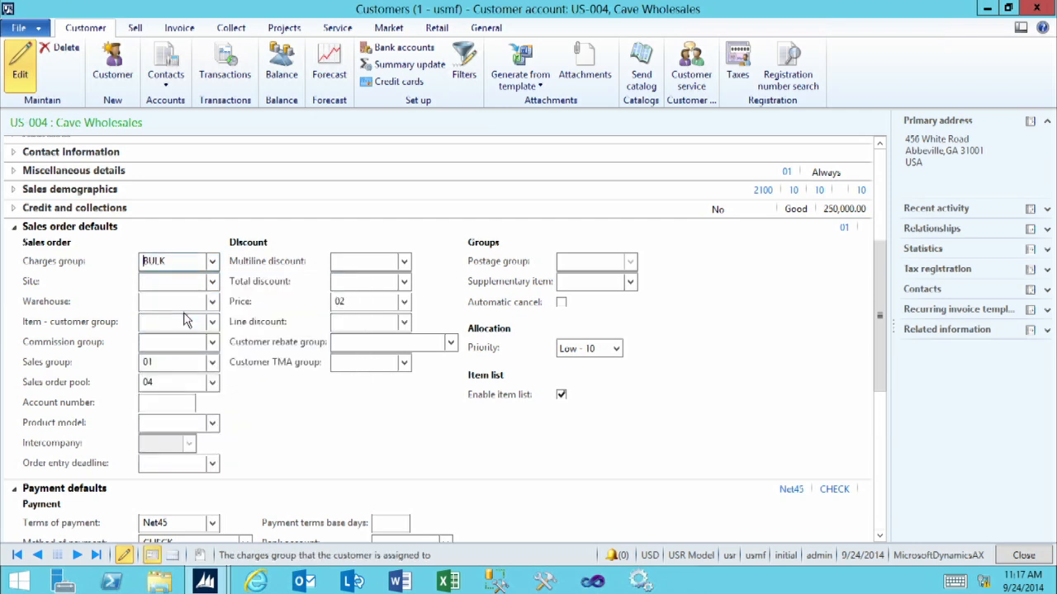
pyautogui.click(175, 282)
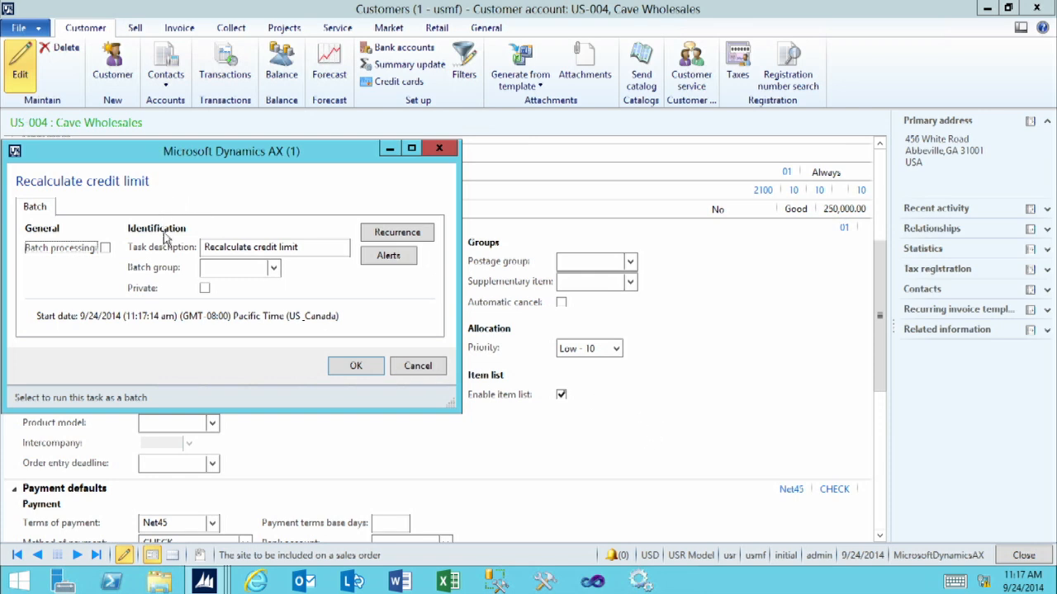
pyautogui.click(357, 368)
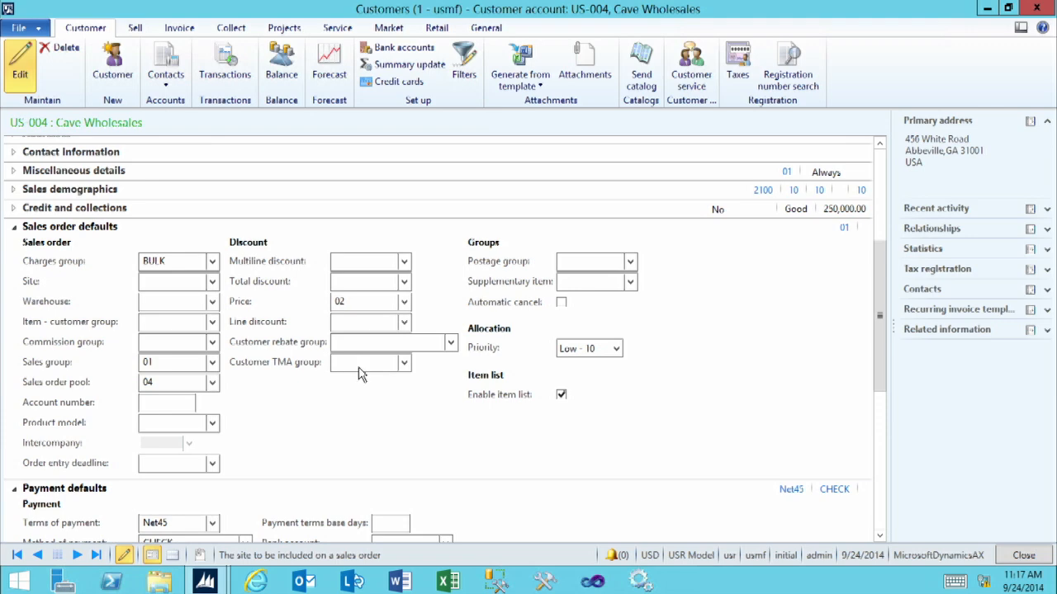
pyautogui.press('Escape')
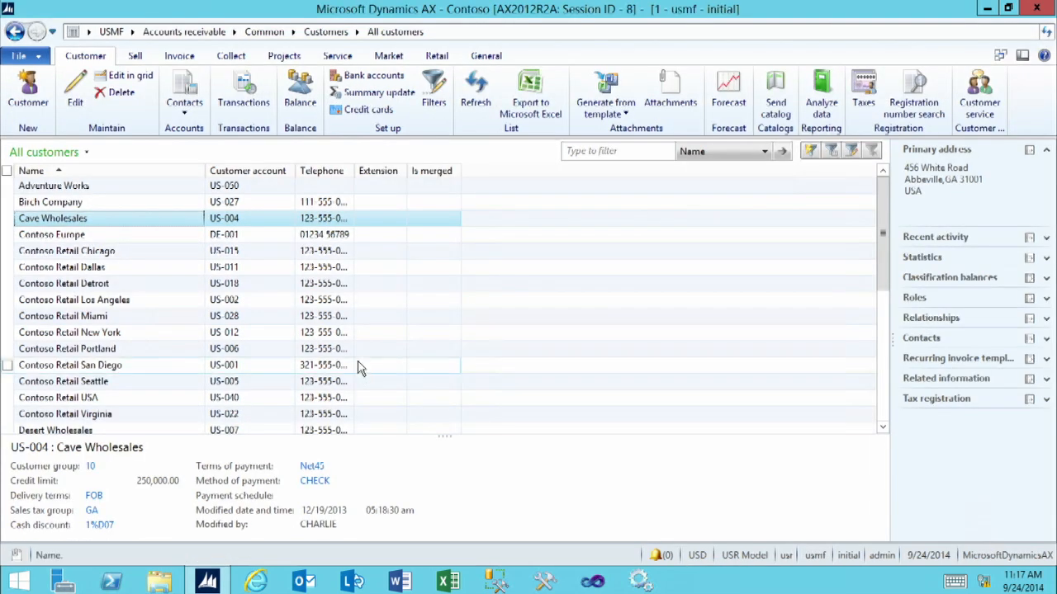
# Open the Item charge groups form from the charges setup in Inventory management.
pyautogui.click(132, 33)
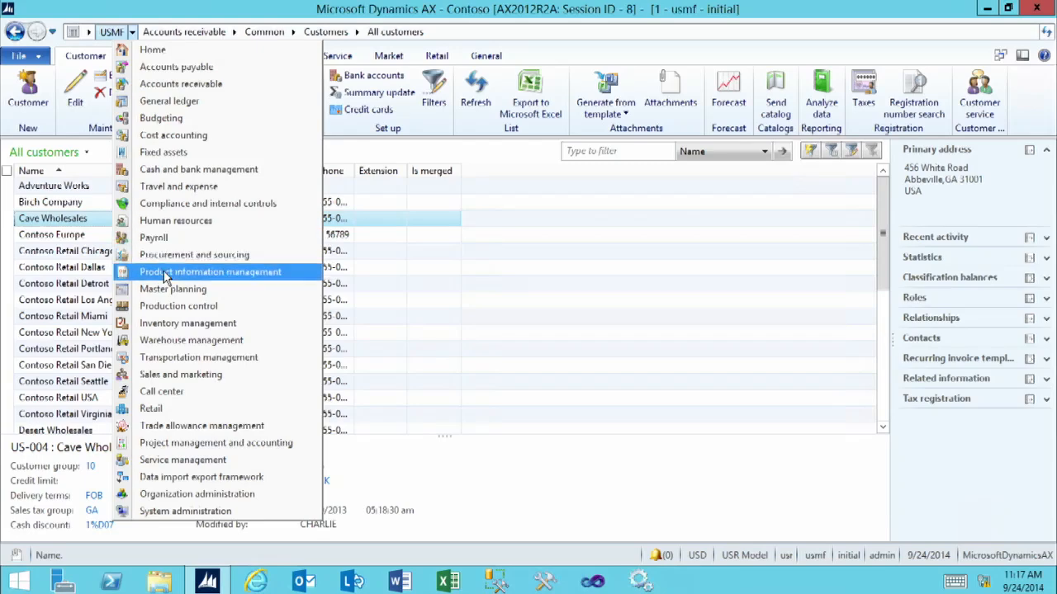
pyautogui.click(170, 305)
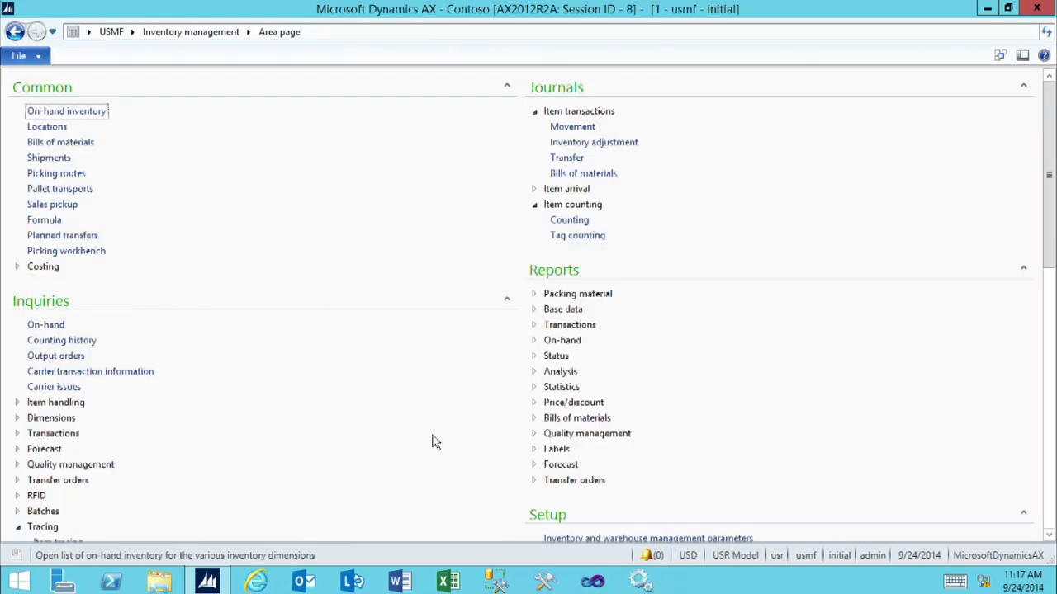
pyautogui.scroll(-5, 435, 442)
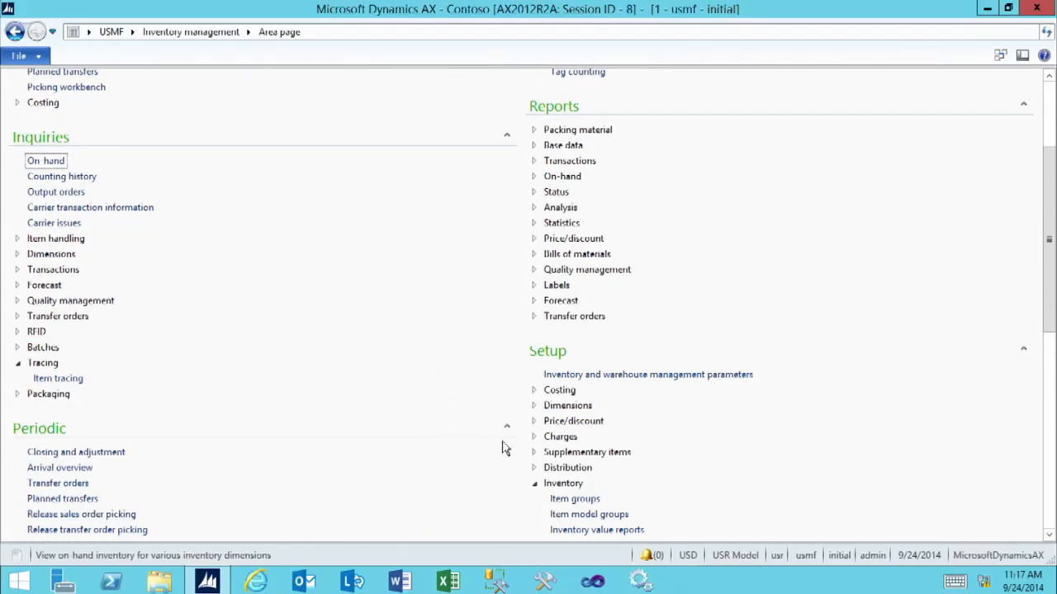
pyautogui.click(534, 436)
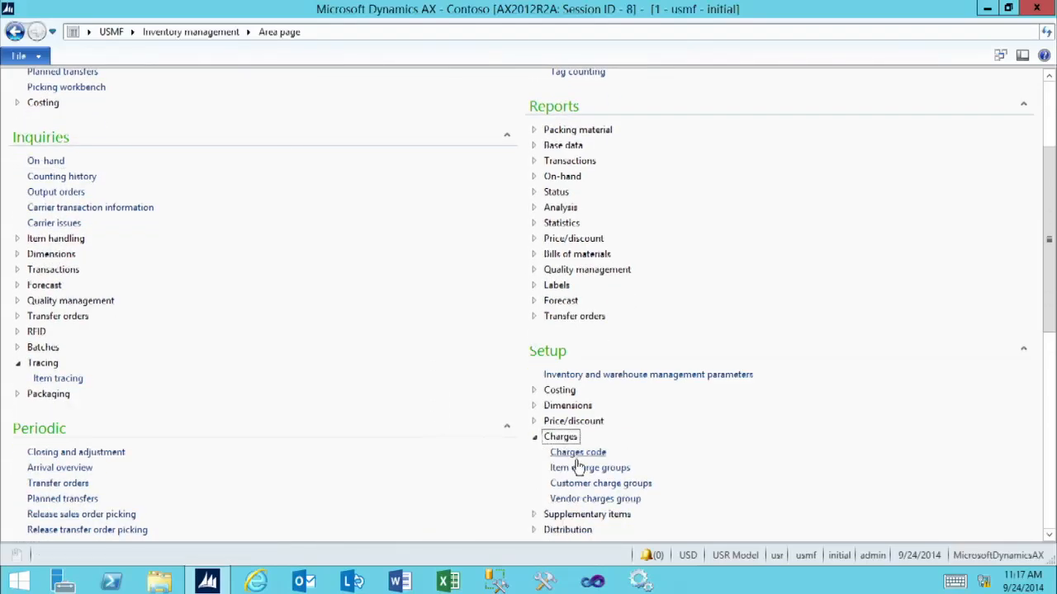
pyautogui.click(582, 469)
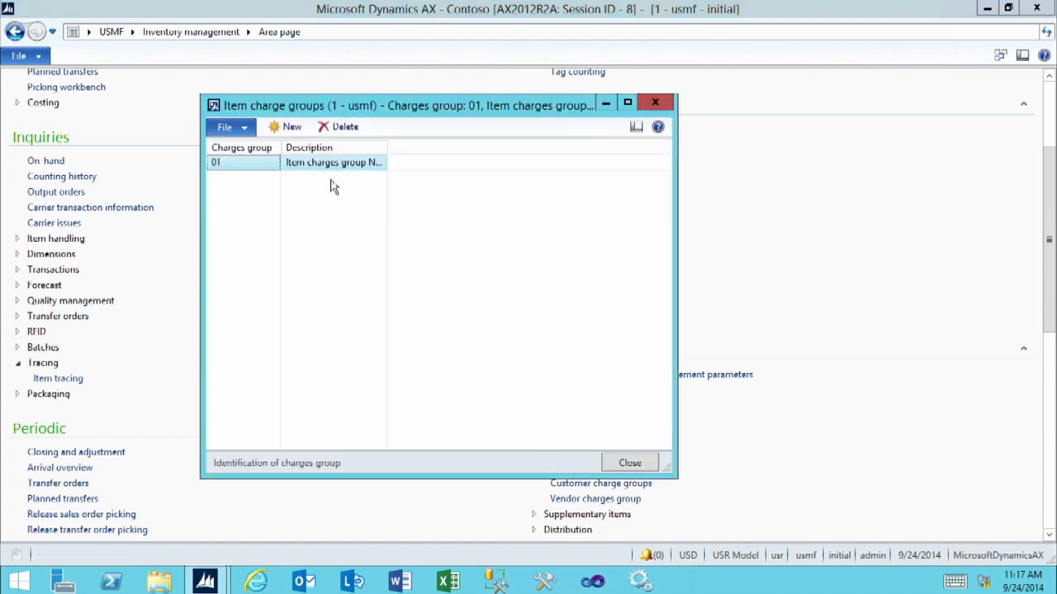
# Create an item charge group LARGE with the description Large Items, and close the form.
pyautogui.click(292, 128)
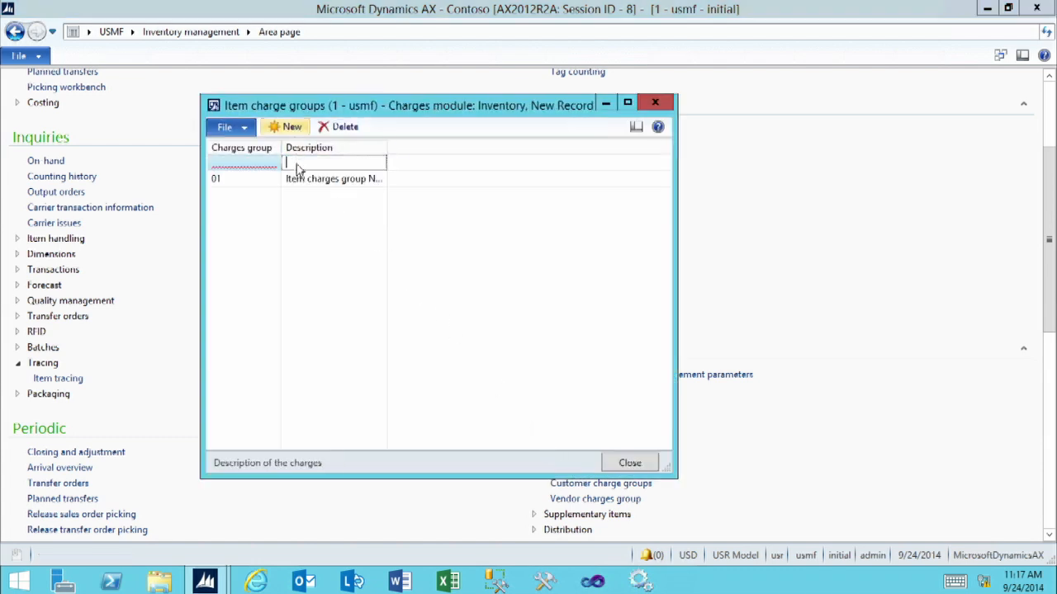
pyautogui.click(260, 165)
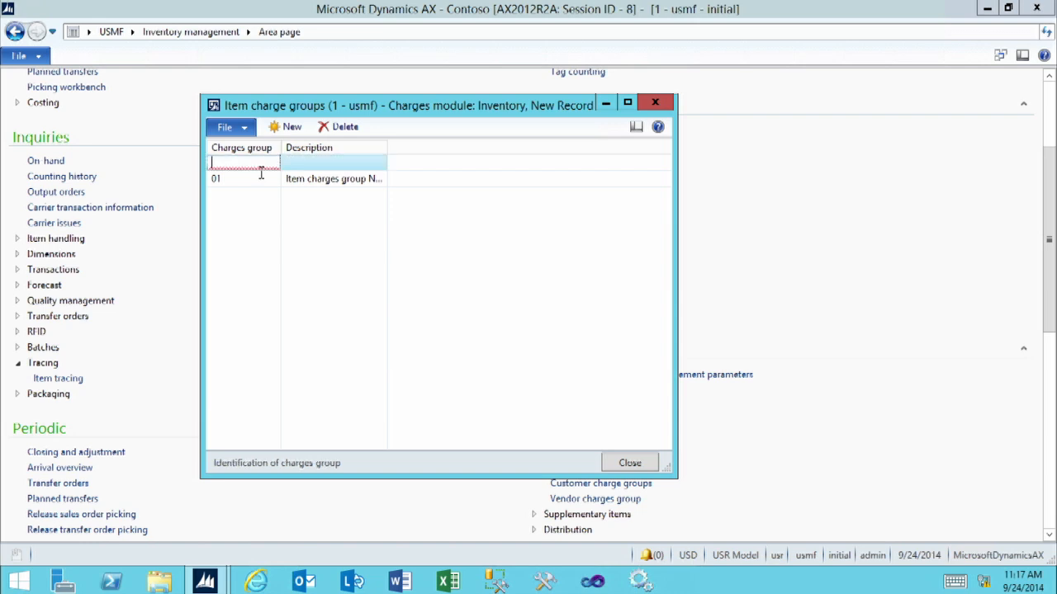
pyautogui.write('LARGE')
pyautogui.press('Tab')
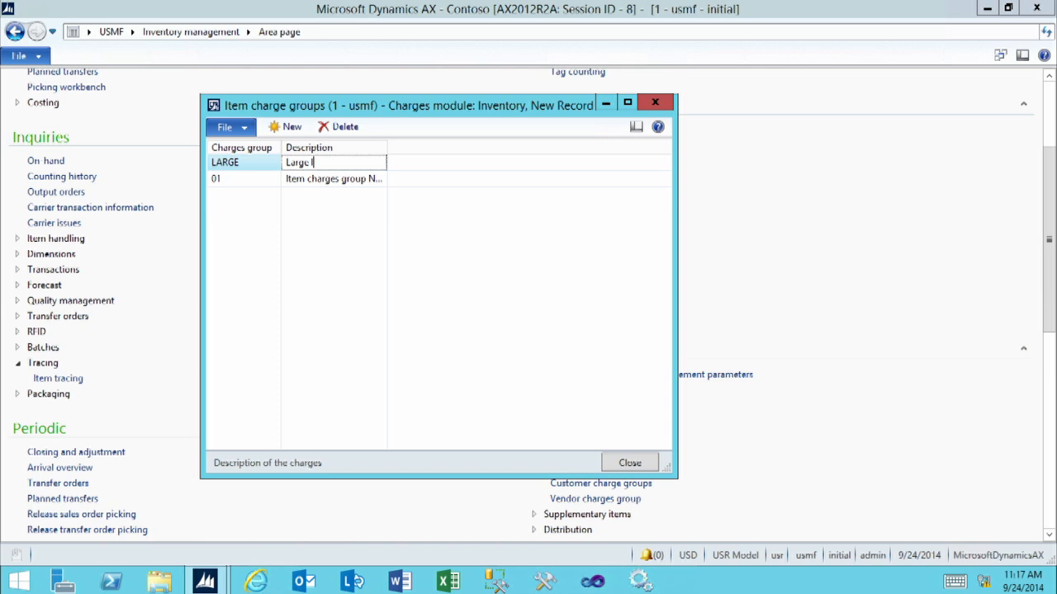
pyautogui.press('Tab')
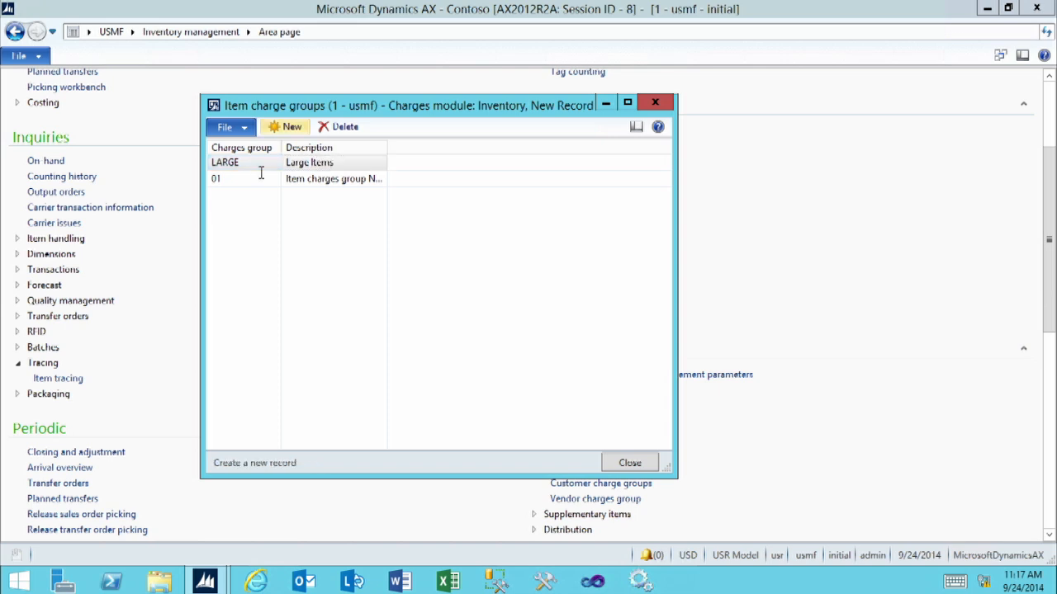
pyautogui.click(627, 464)
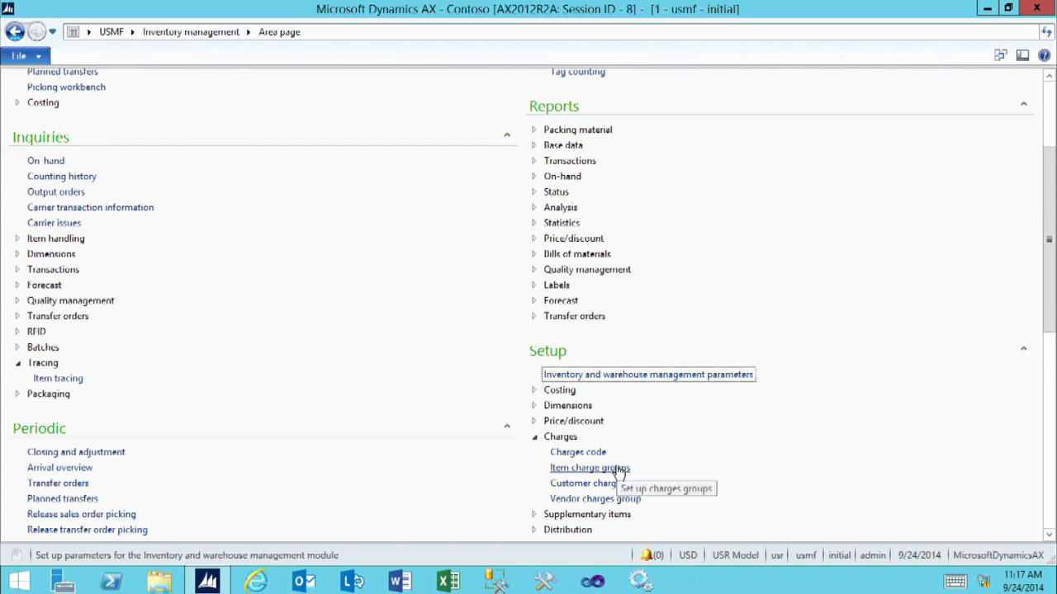
# Open released product C0002, Microsoft Arc Keyboard, for editing from Product information management.
pyautogui.click(130, 33)
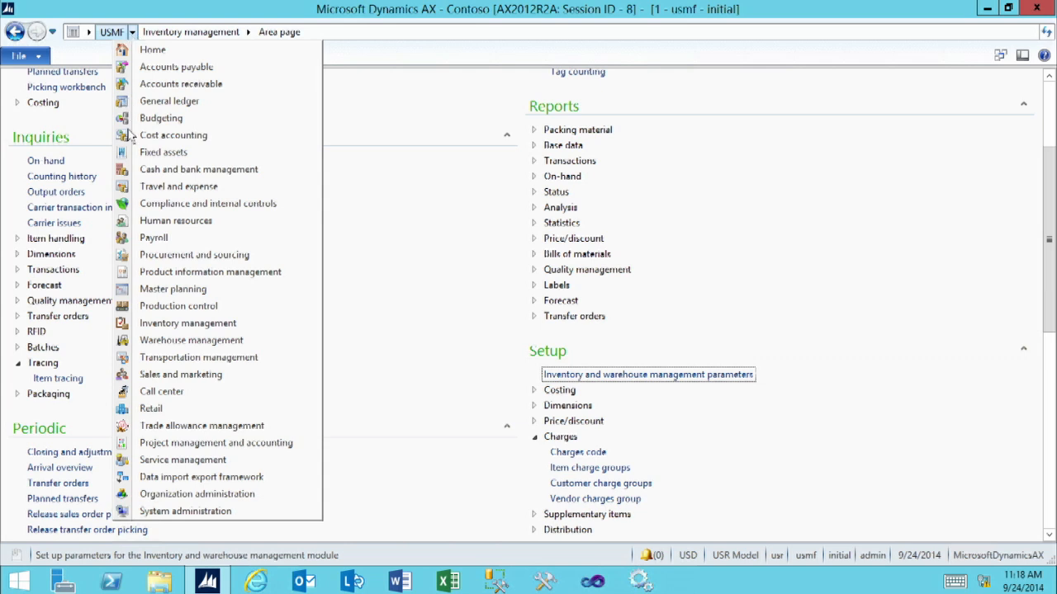
pyautogui.click(161, 276)
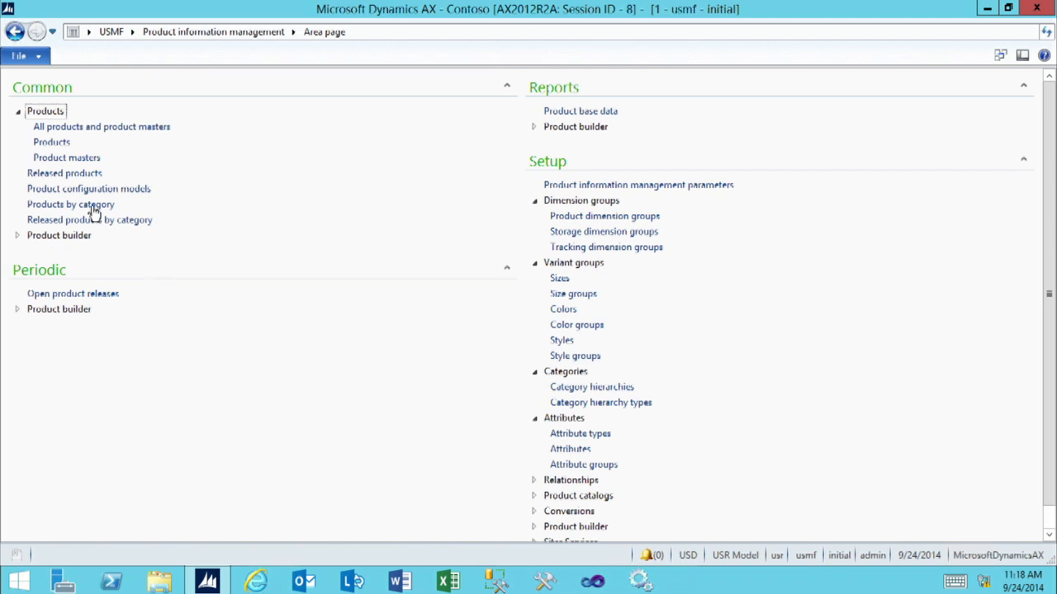
pyautogui.click(64, 175)
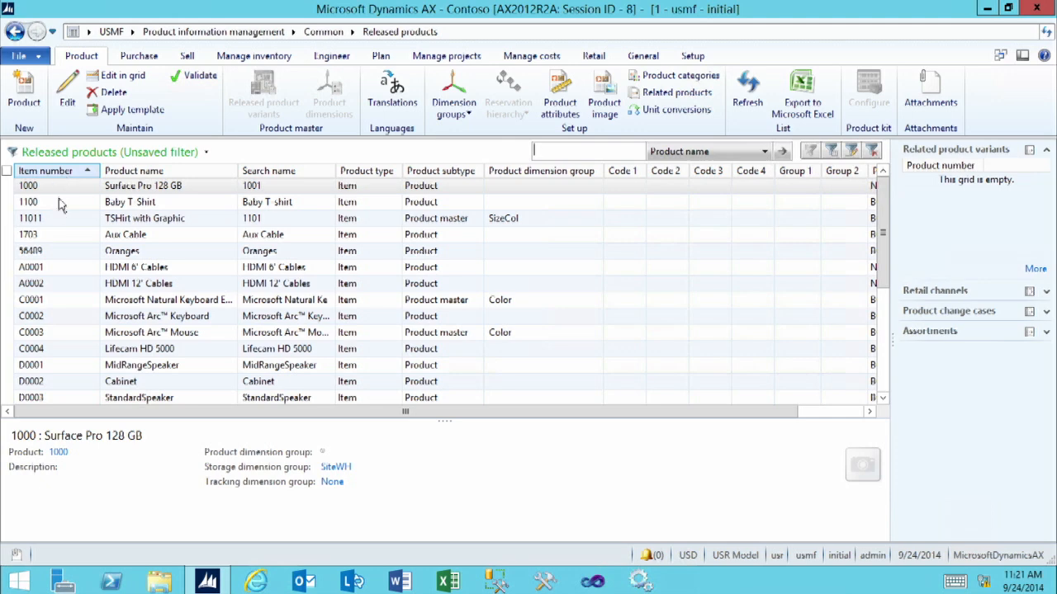
pyautogui.click(53, 322)
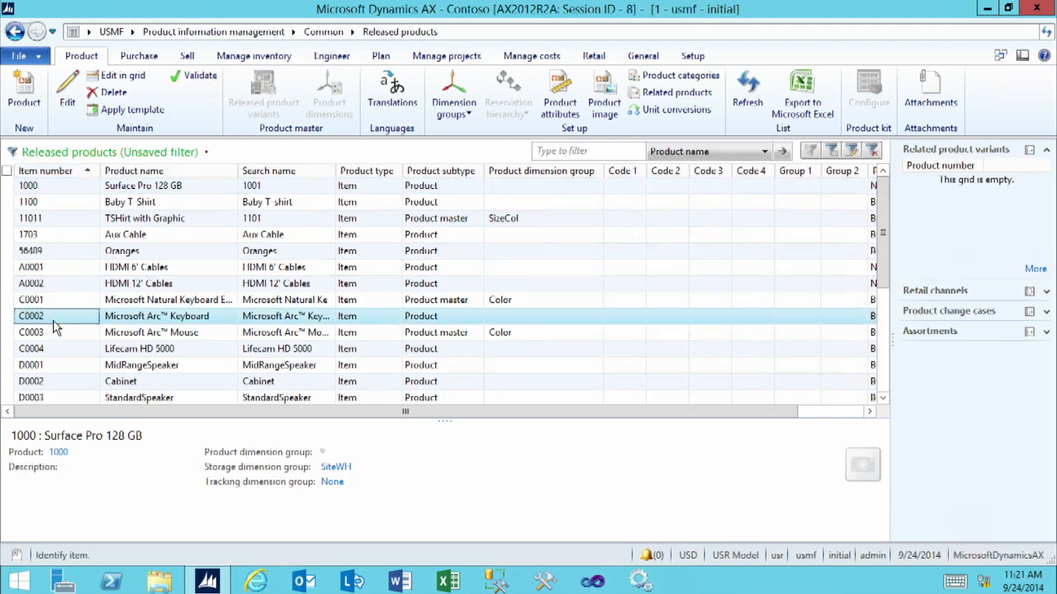
pyautogui.click(67, 94)
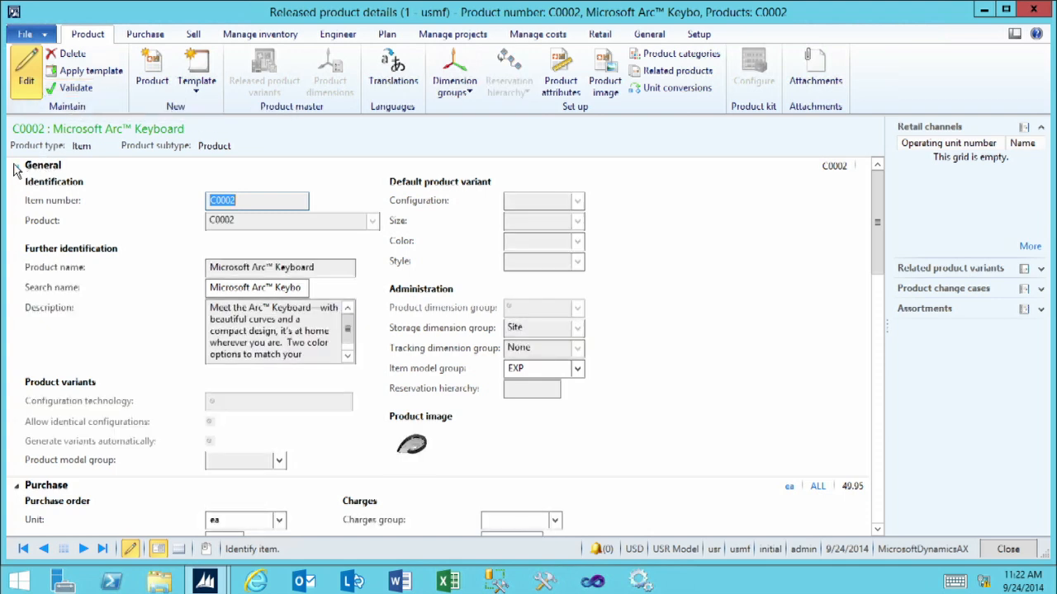
# Set the charges group in the keyboard's purchase details to LARGE.
pyautogui.click(19, 168)
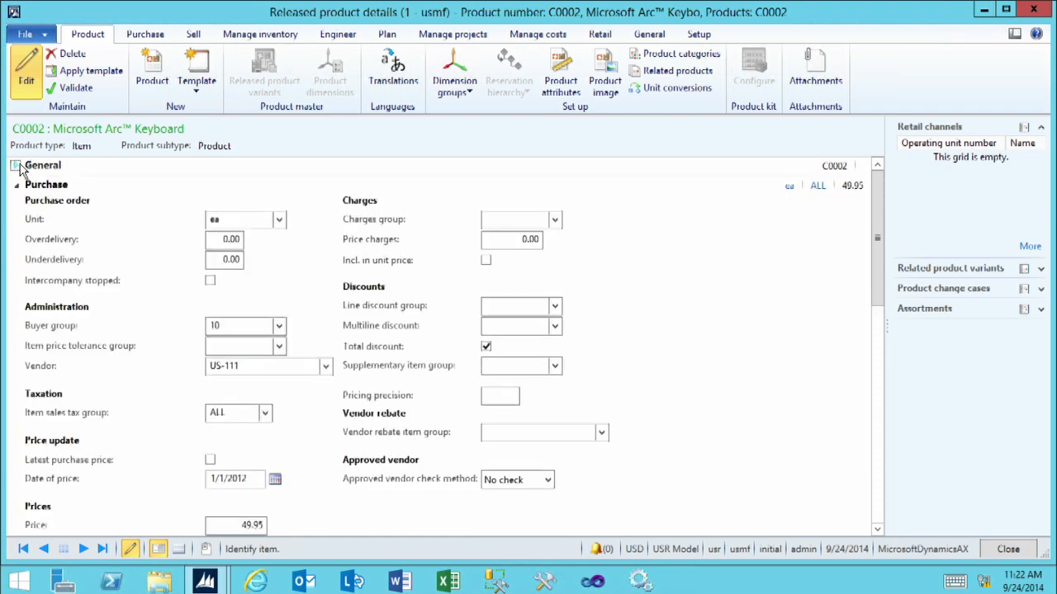
pyautogui.click(498, 221)
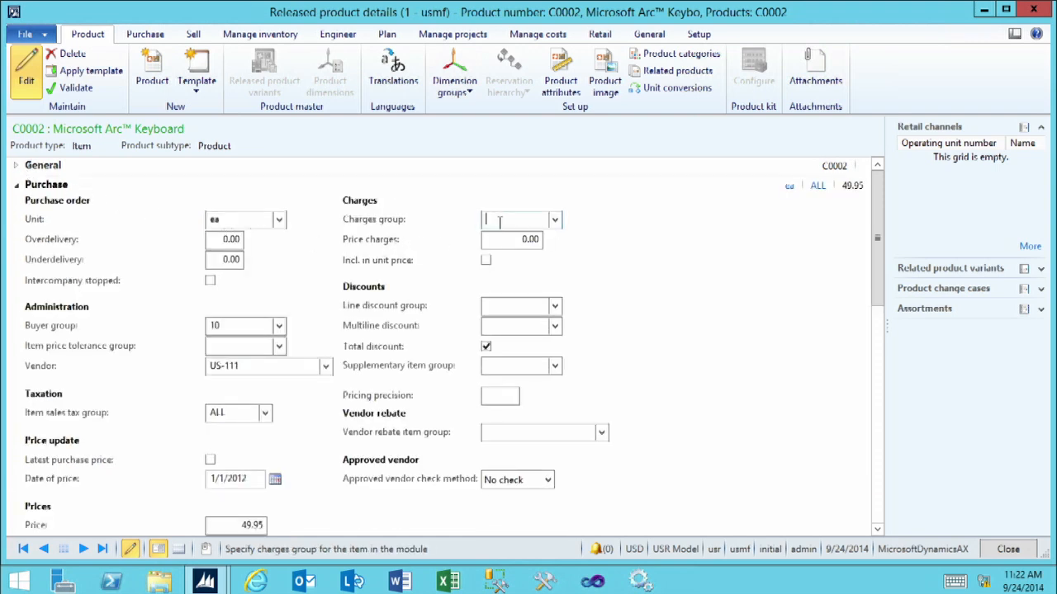
pyautogui.click(555, 222)
pyautogui.click(529, 278)
# Set the charges group in the keyboard's Sell details to LARGE.
pyautogui.click(18, 188)
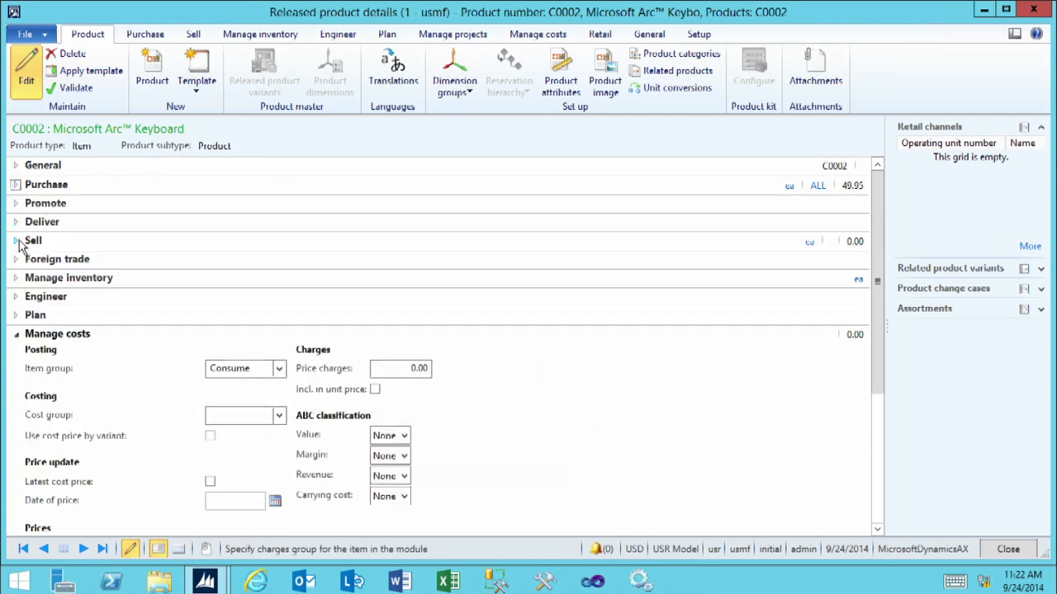
pyautogui.click(18, 241)
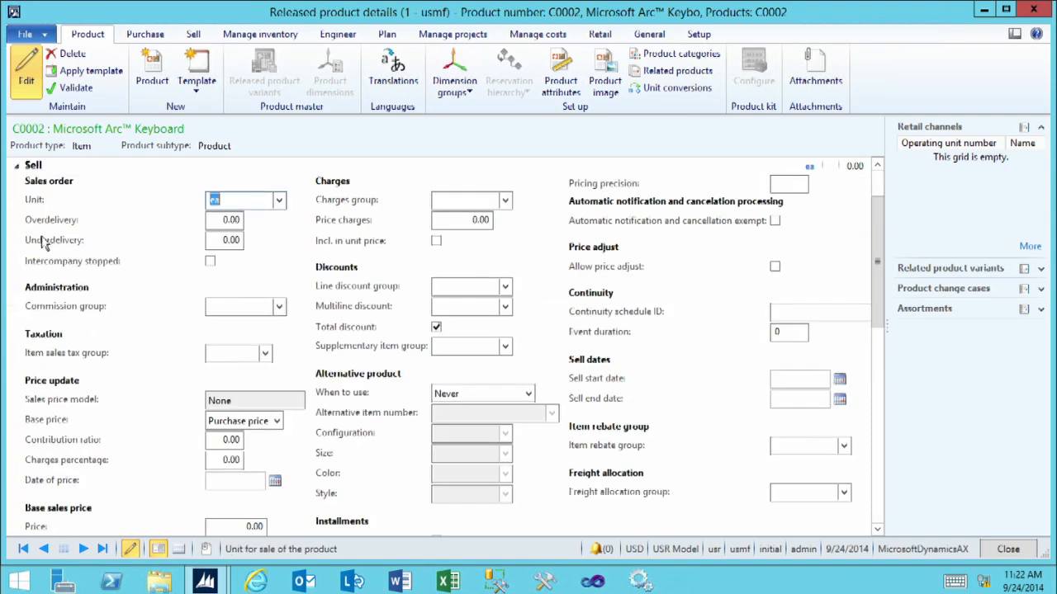
pyautogui.click(479, 202)
pyautogui.click(505, 201)
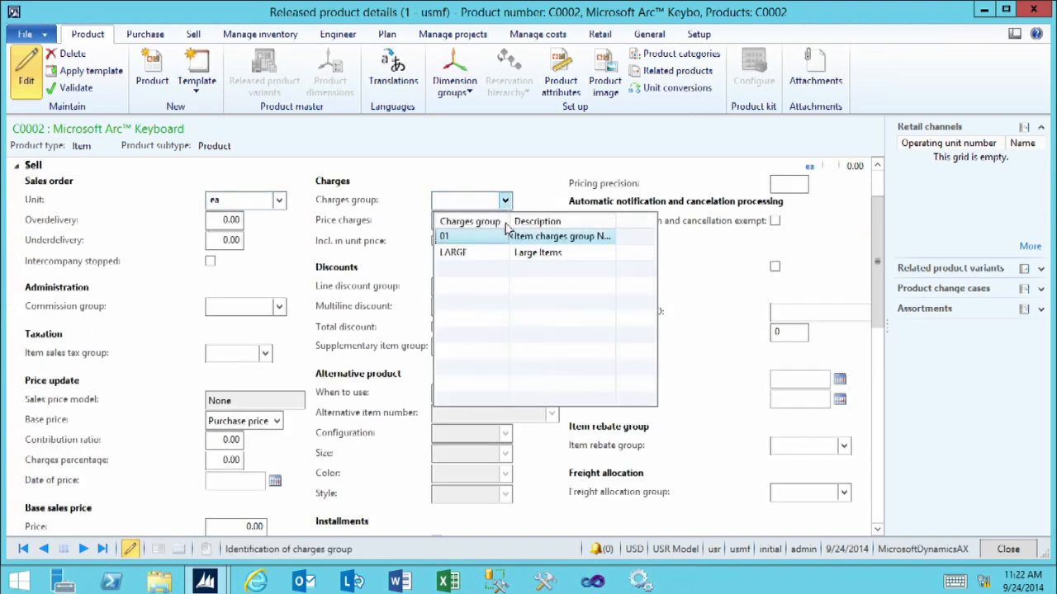
pyautogui.click(468, 253)
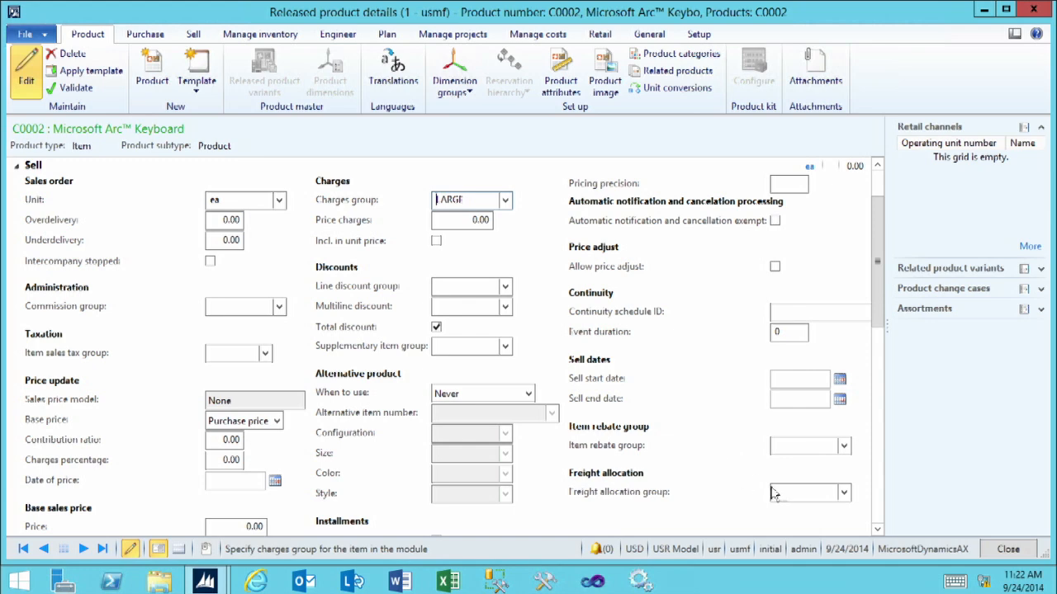
# Close the keyboard's product details and open the Auto charges setup in Accounts receivable.
pyautogui.click(1009, 550)
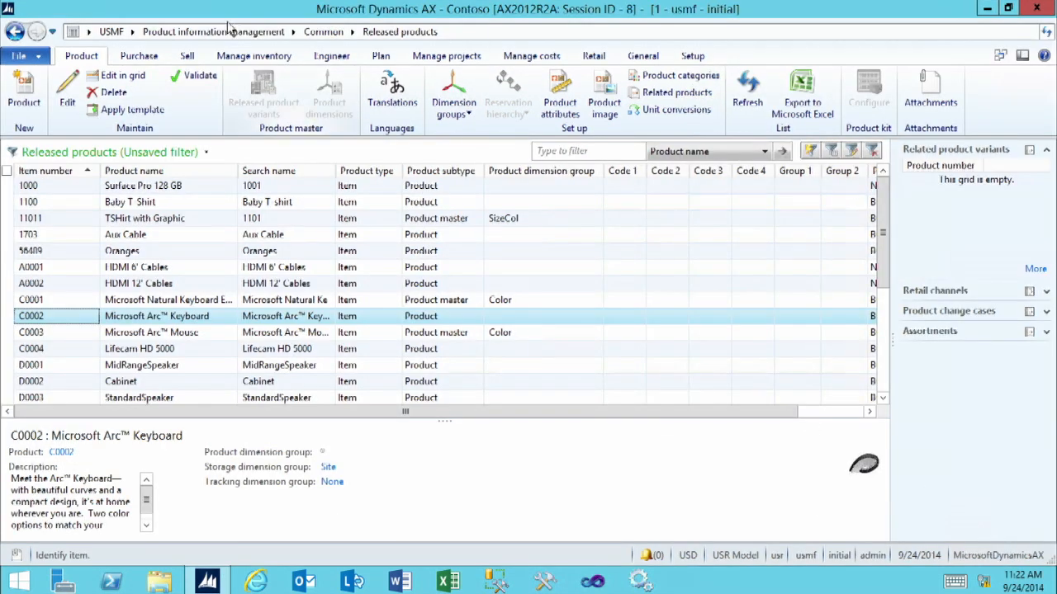
pyautogui.click(131, 32)
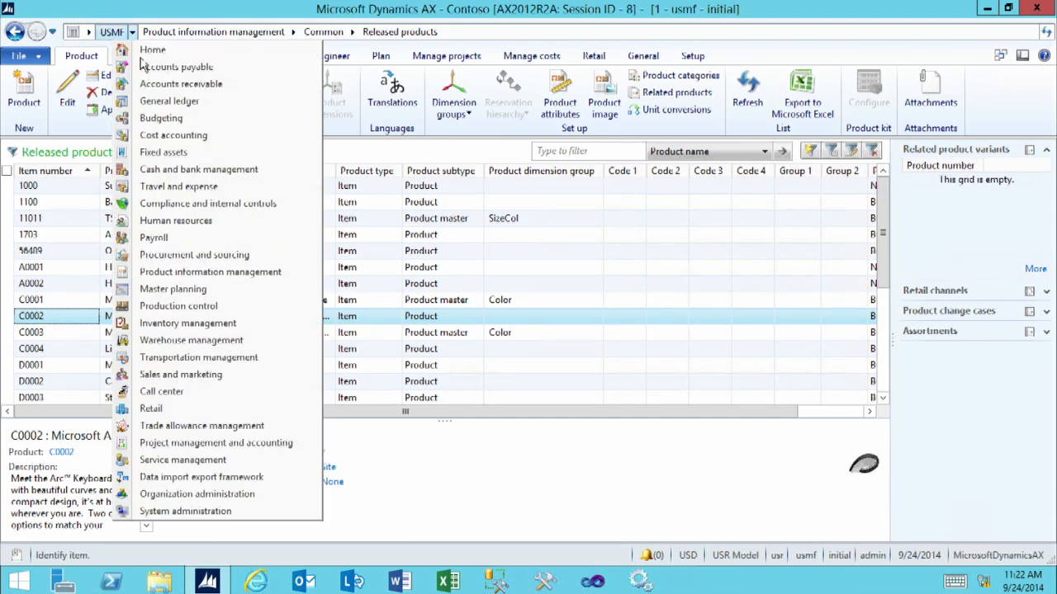
pyautogui.click(146, 85)
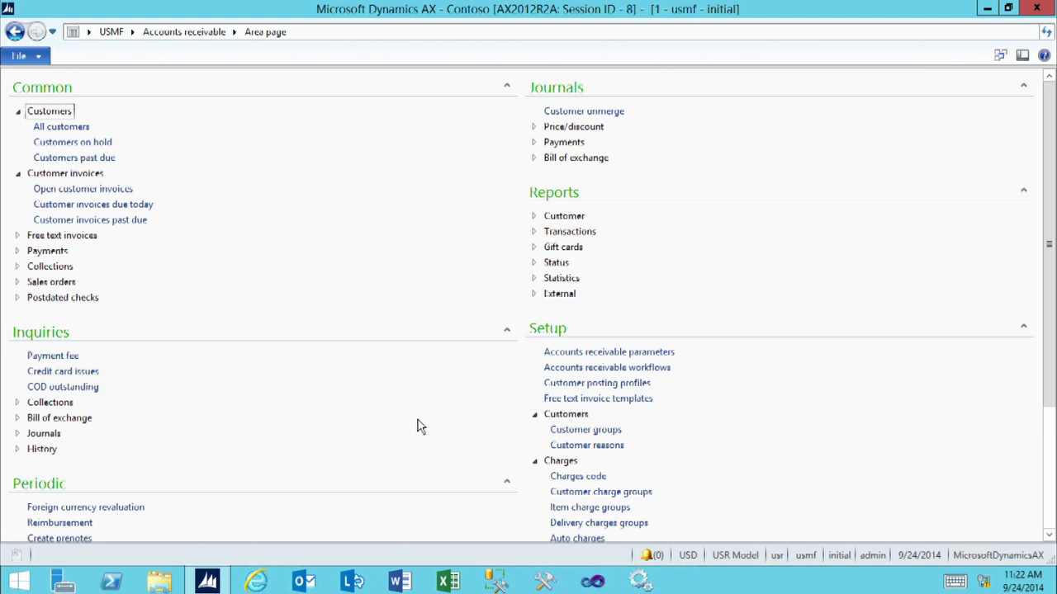
pyautogui.click(487, 398)
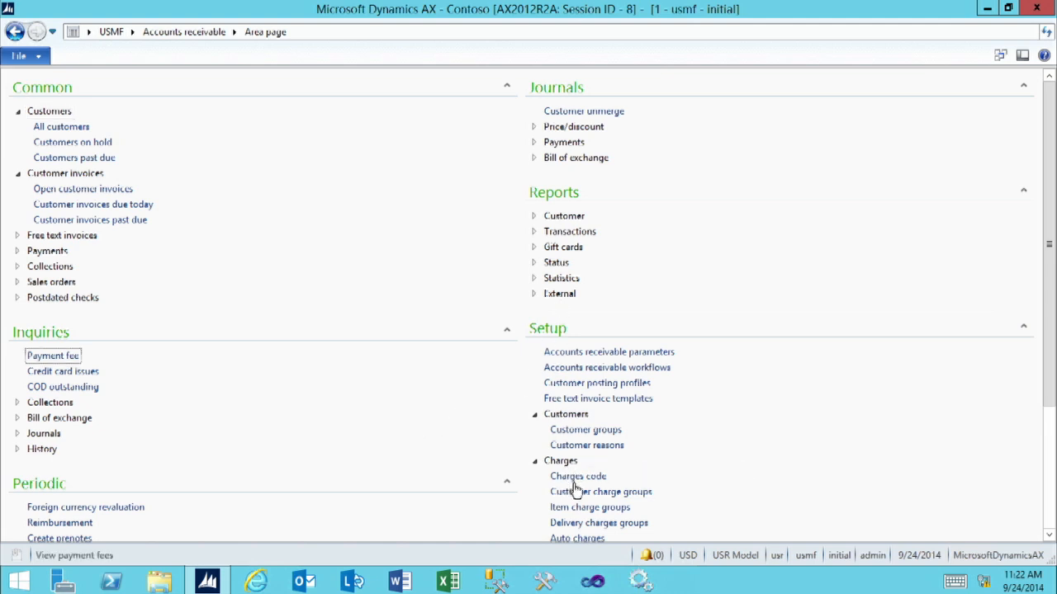
pyautogui.scroll(-1, 576, 488)
pyautogui.click(578, 508)
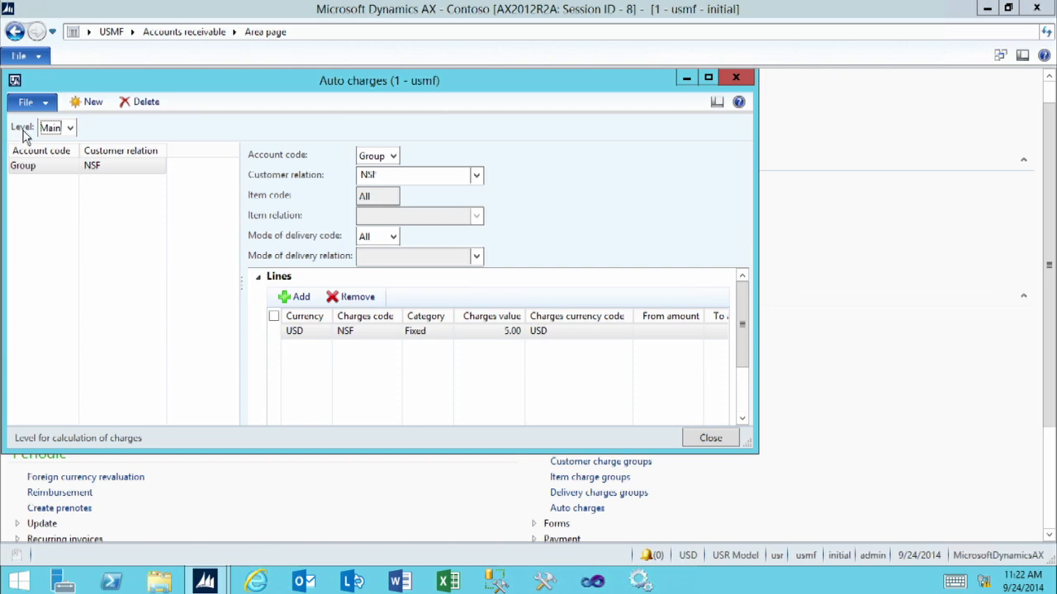
# Create a Line-level auto charge with account code Group and customer relation BULK.
pyautogui.click(49, 132)
pyautogui.click(70, 130)
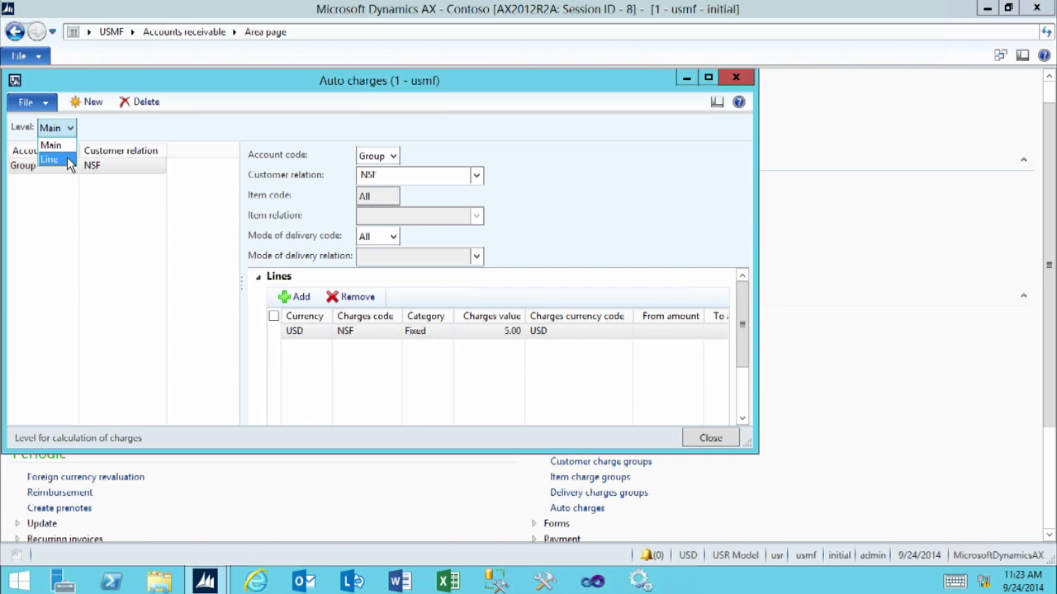
pyautogui.click(70, 163)
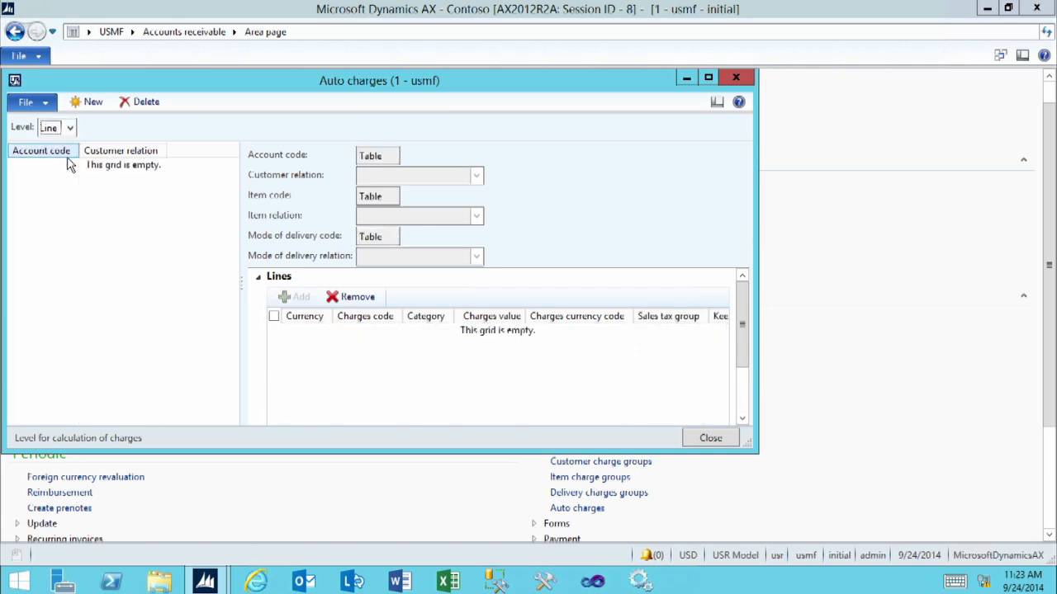
pyautogui.click(93, 103)
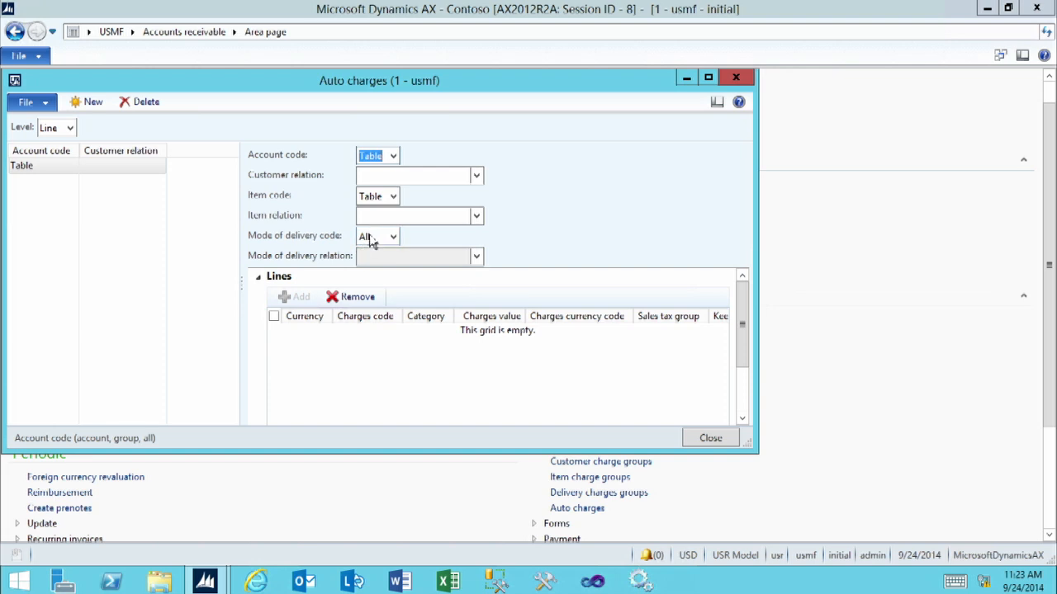
pyautogui.click(394, 156)
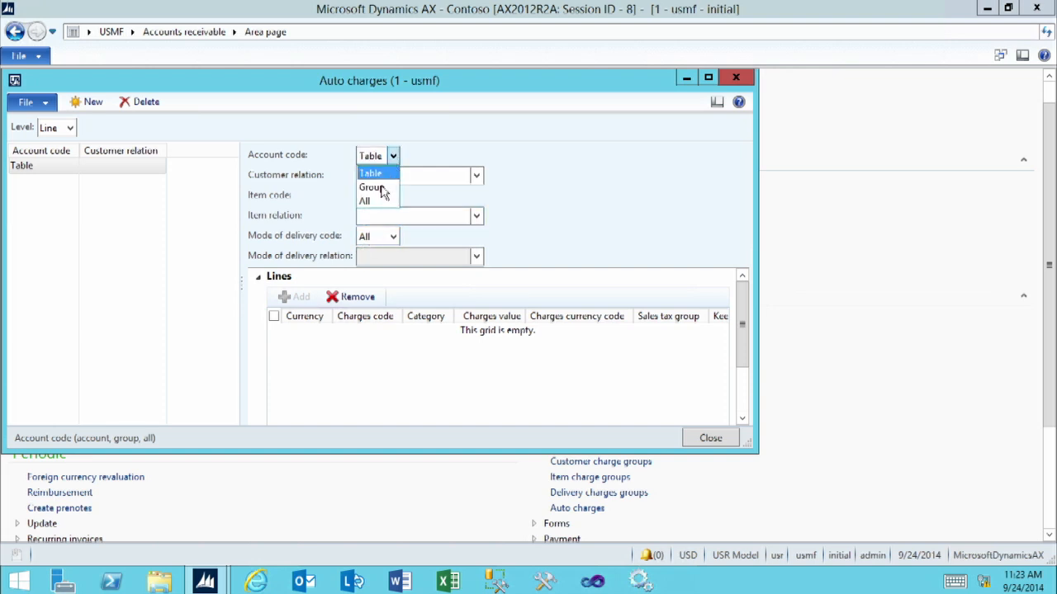
pyautogui.click(379, 188)
pyautogui.click(477, 176)
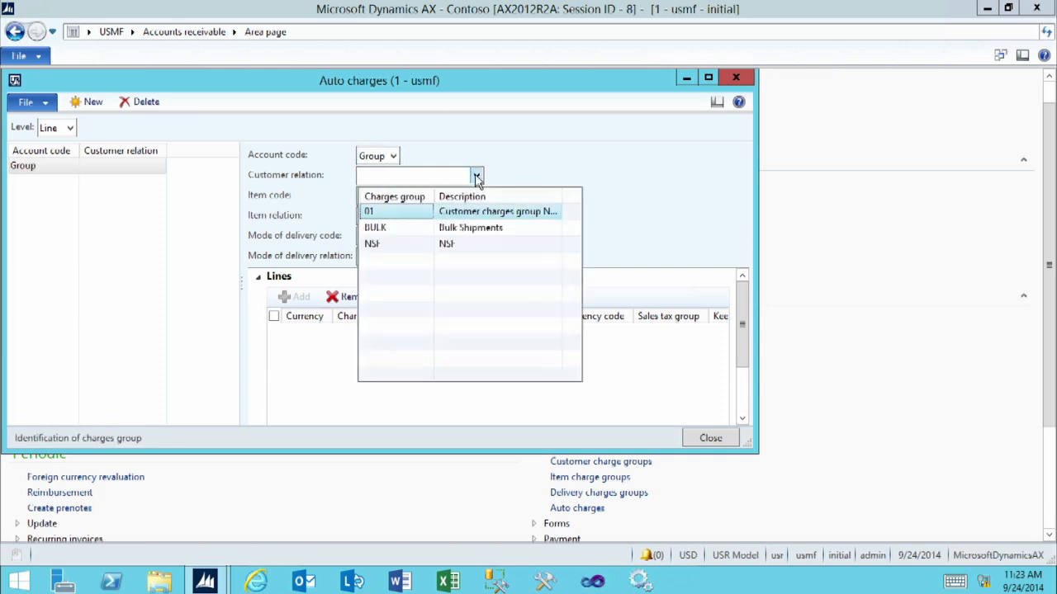
pyautogui.click(397, 236)
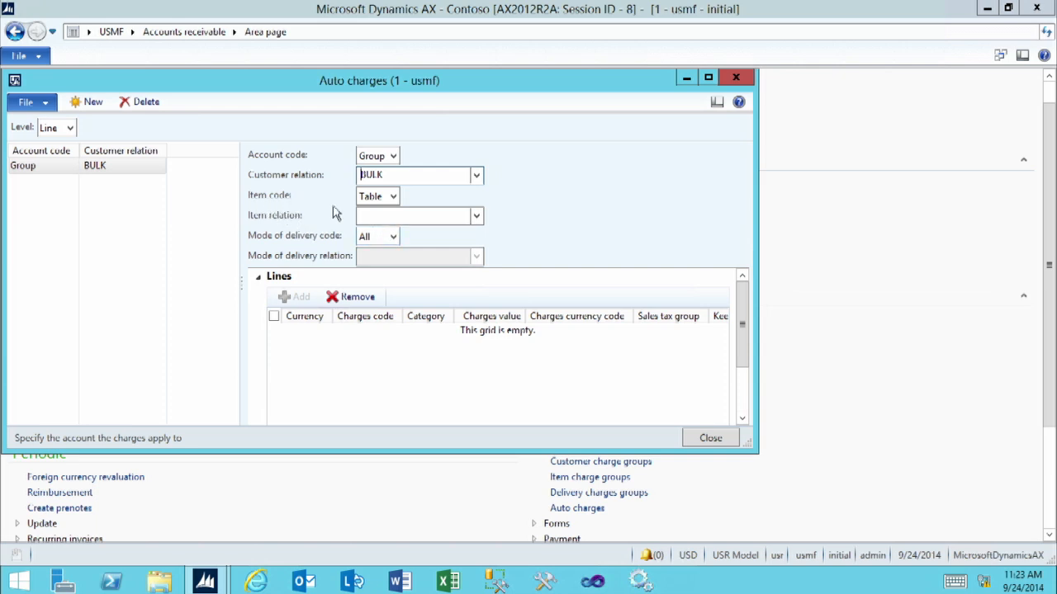
# Set the auto charge's item code to Group and its item relation to LARGE, and check the mode of delivery code options.
pyautogui.click(394, 198)
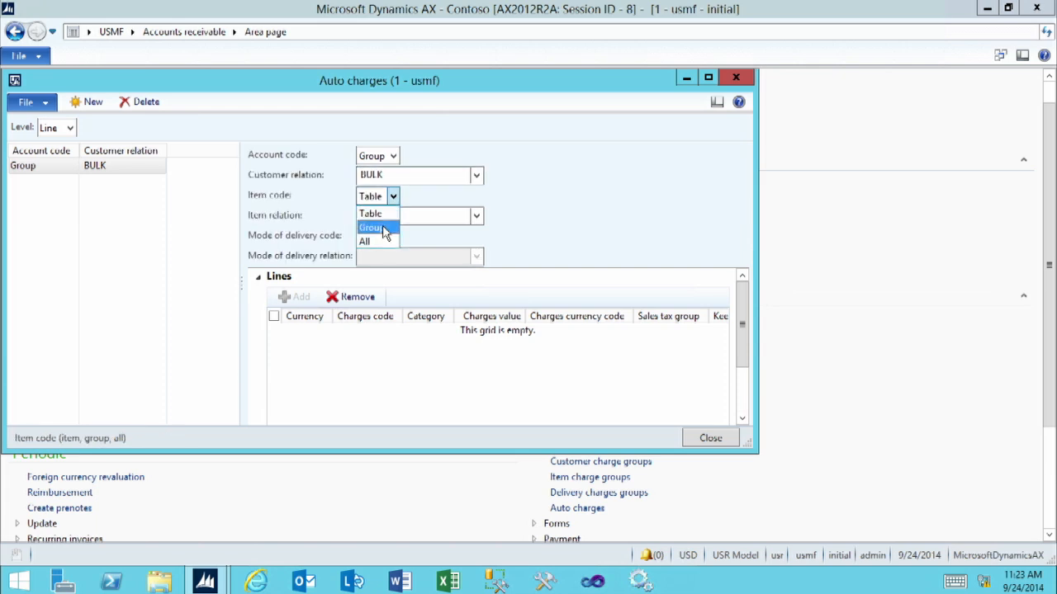
pyautogui.click(384, 227)
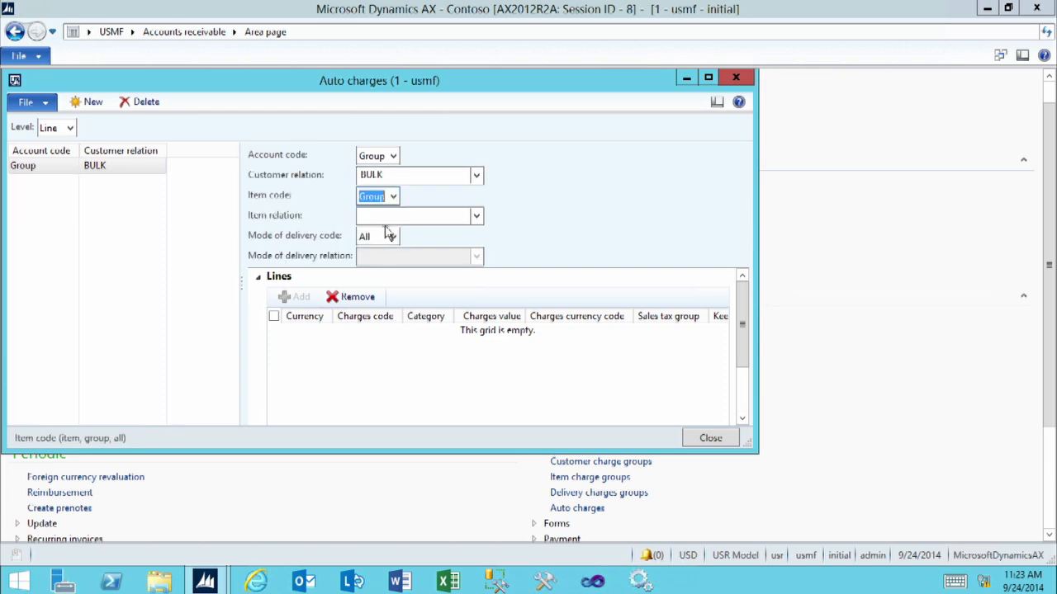
pyautogui.click(476, 218)
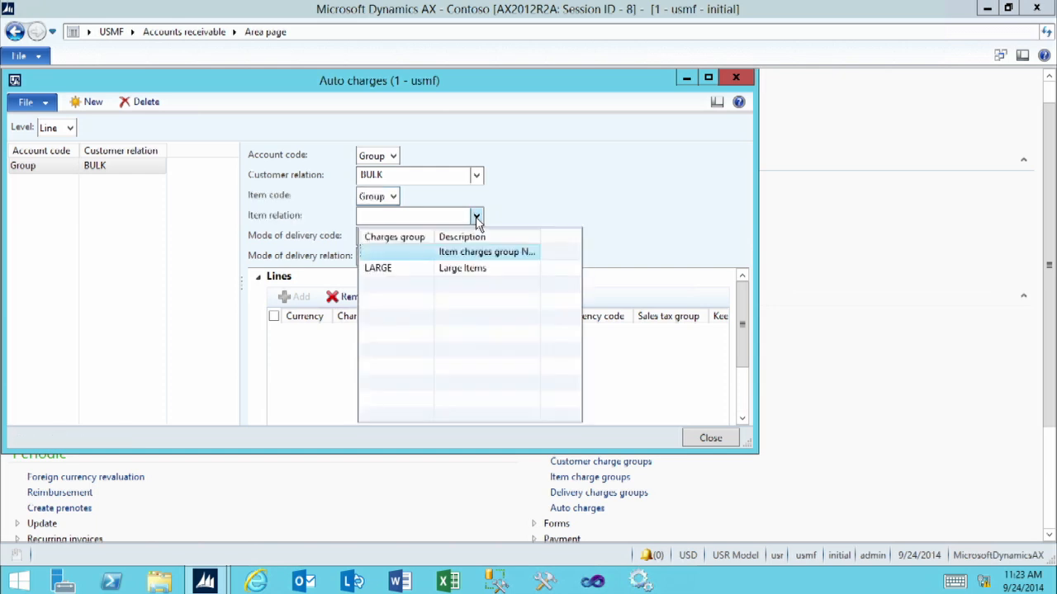
pyautogui.click(403, 277)
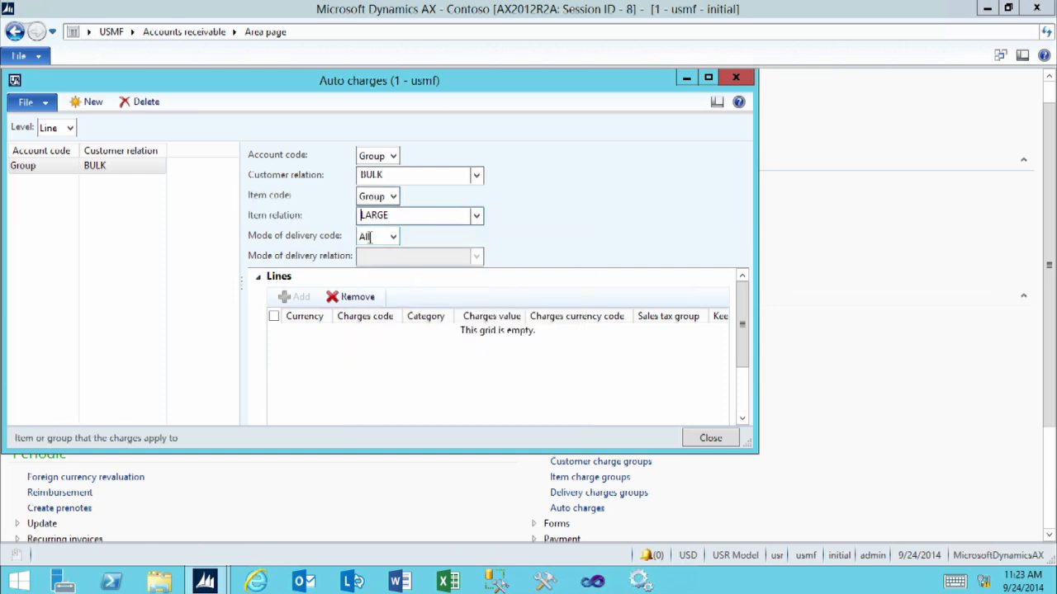
pyautogui.click(396, 237)
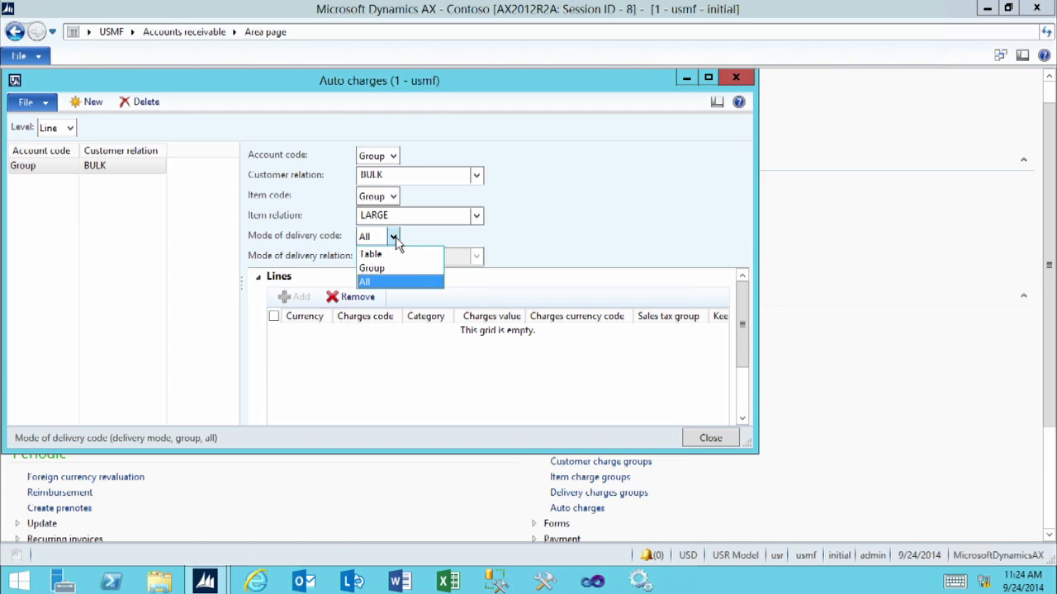
pyautogui.click(521, 257)
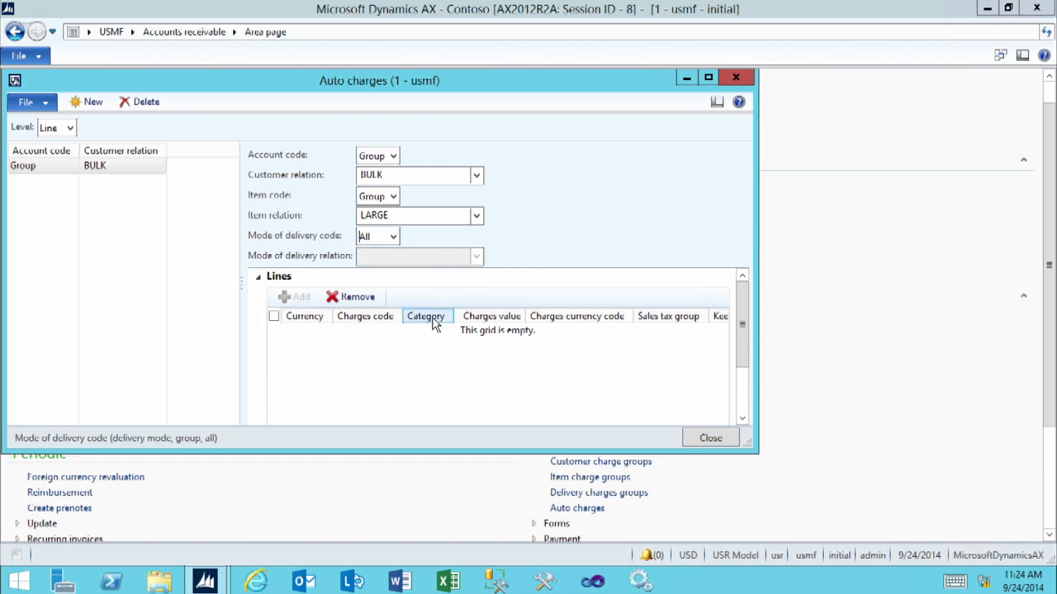
# Add a charge line to the BULK auto charge with the charges code FREIGHT.
pyautogui.click(369, 371)
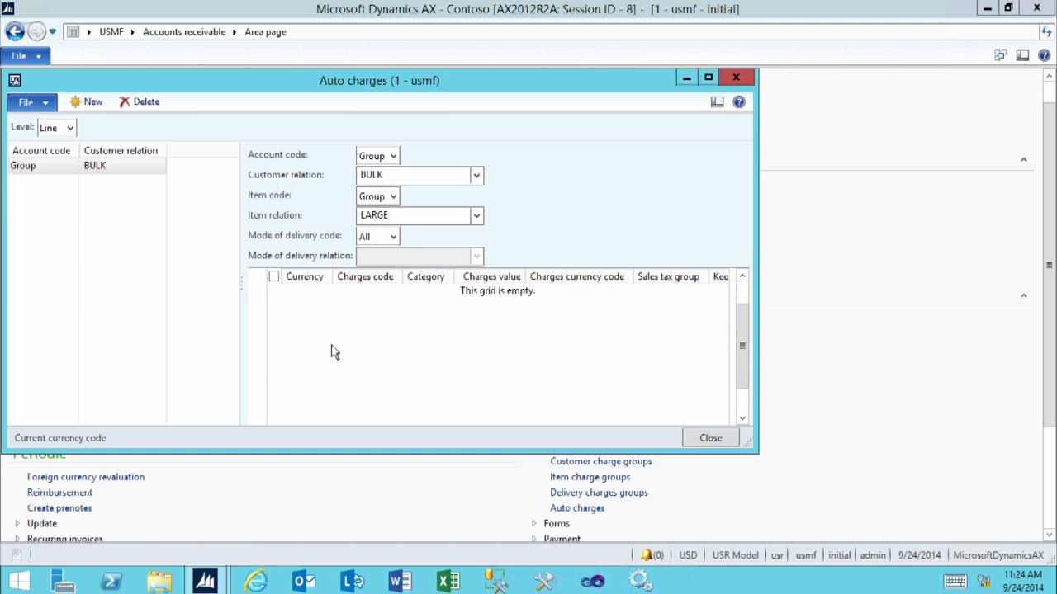
pyautogui.scroll(1, 362, 358)
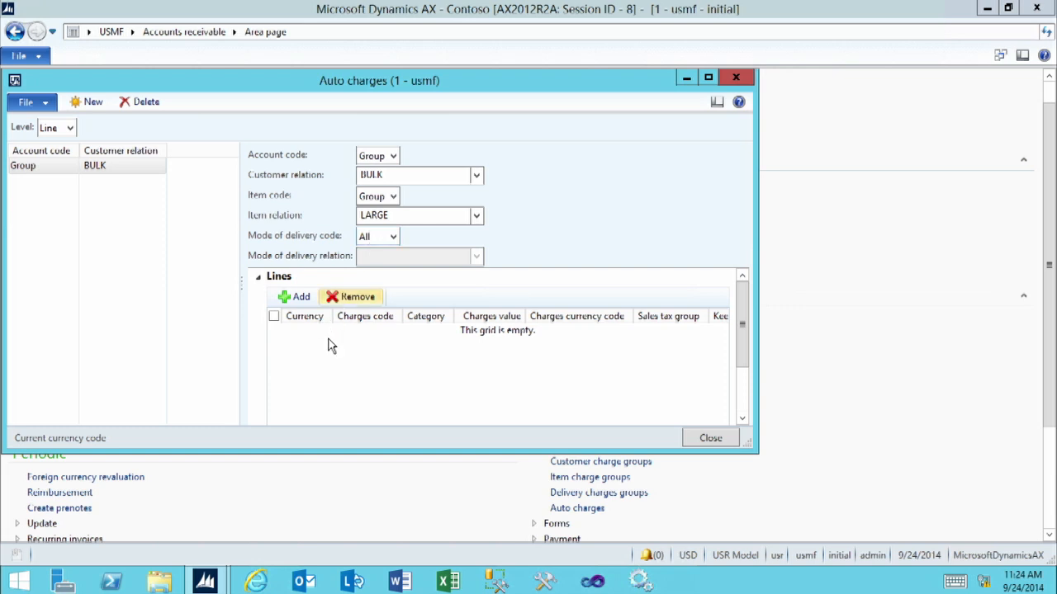
pyautogui.click(298, 297)
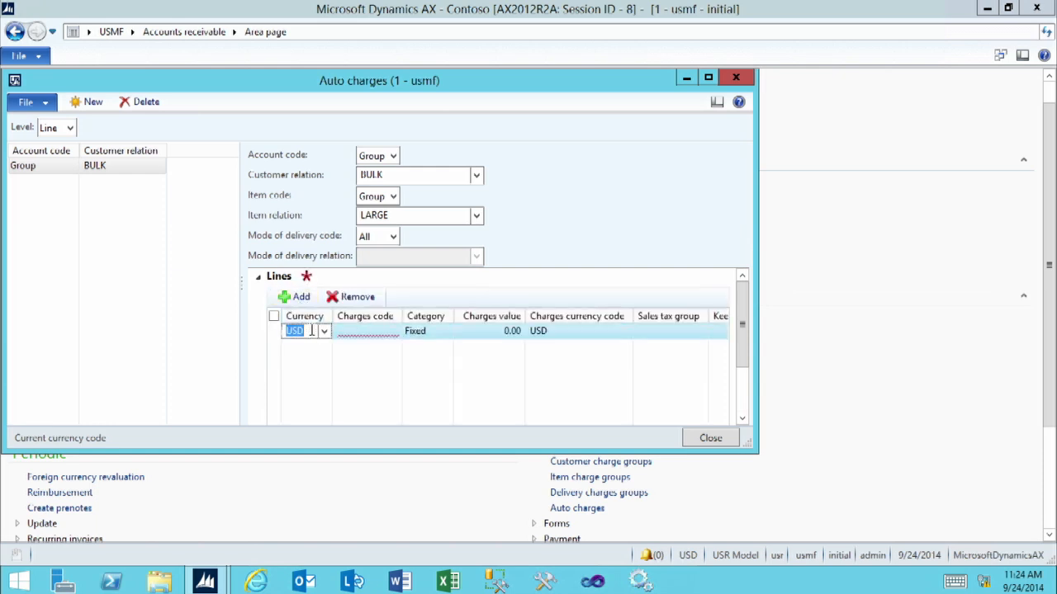
pyautogui.click(342, 330)
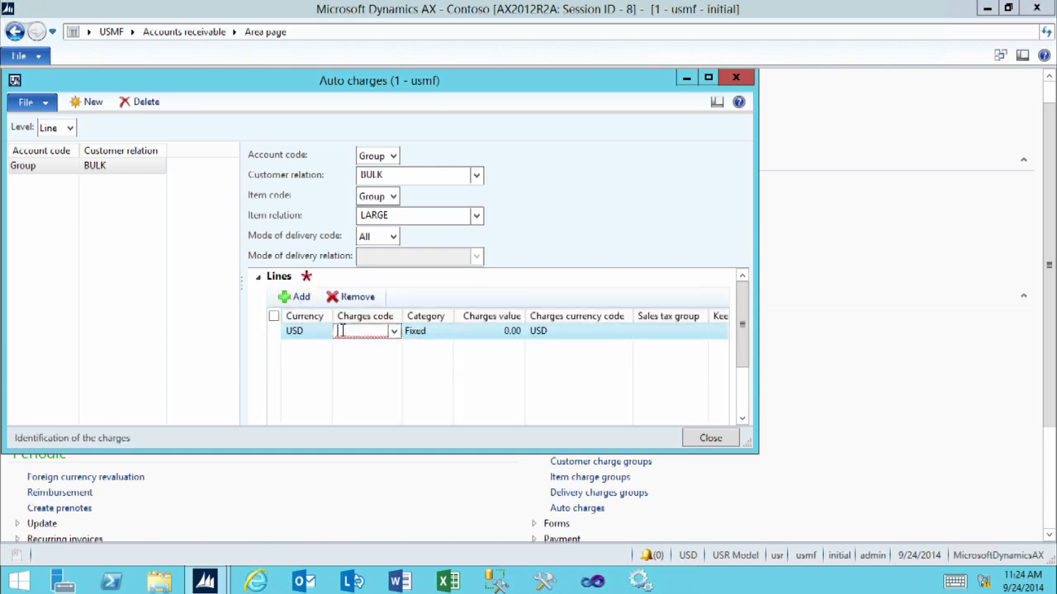
pyautogui.click(396, 332)
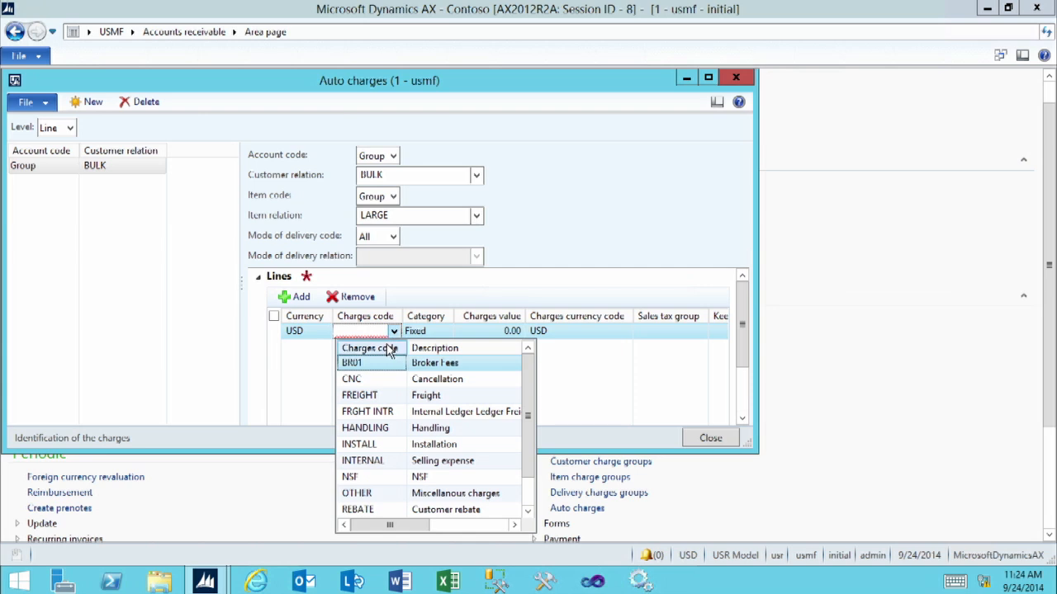
pyautogui.click(367, 396)
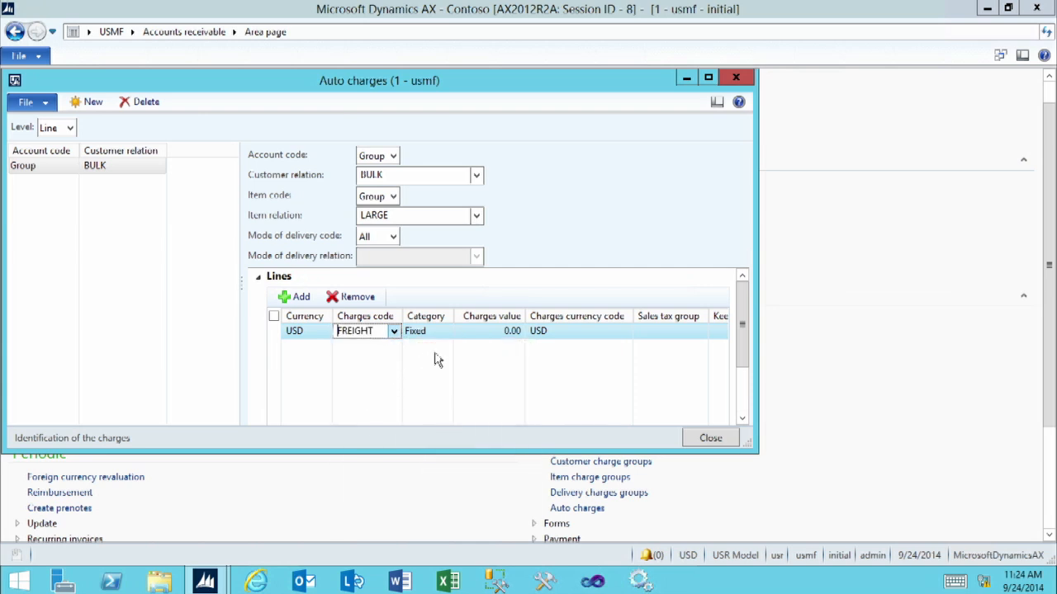
# Set the FREIGHT line's charges value to 150.00 after checking the category options, and close the auto charges form.
pyautogui.click(486, 329)
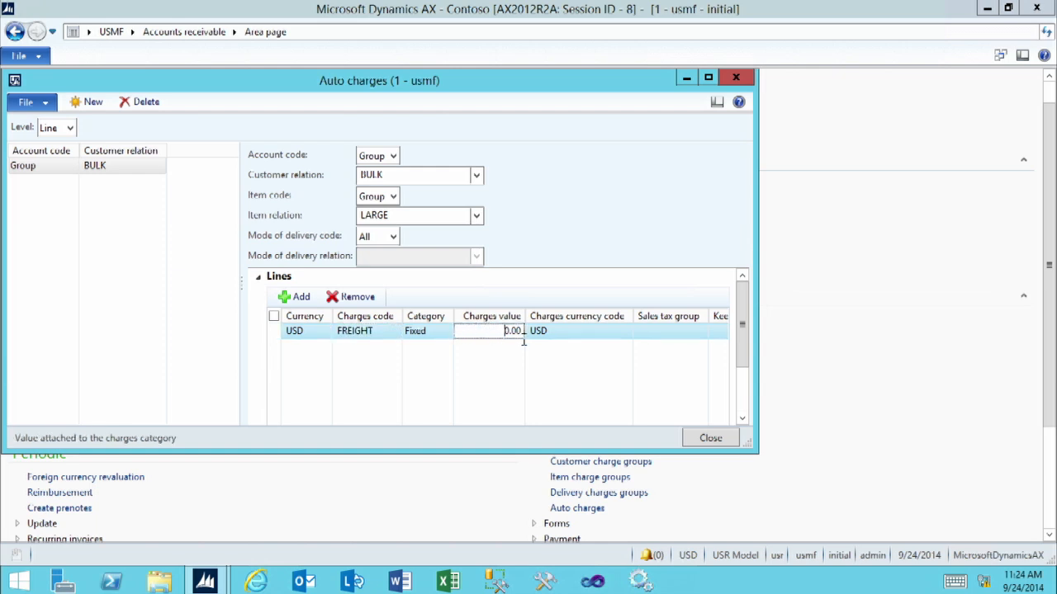
pyautogui.click(431, 332)
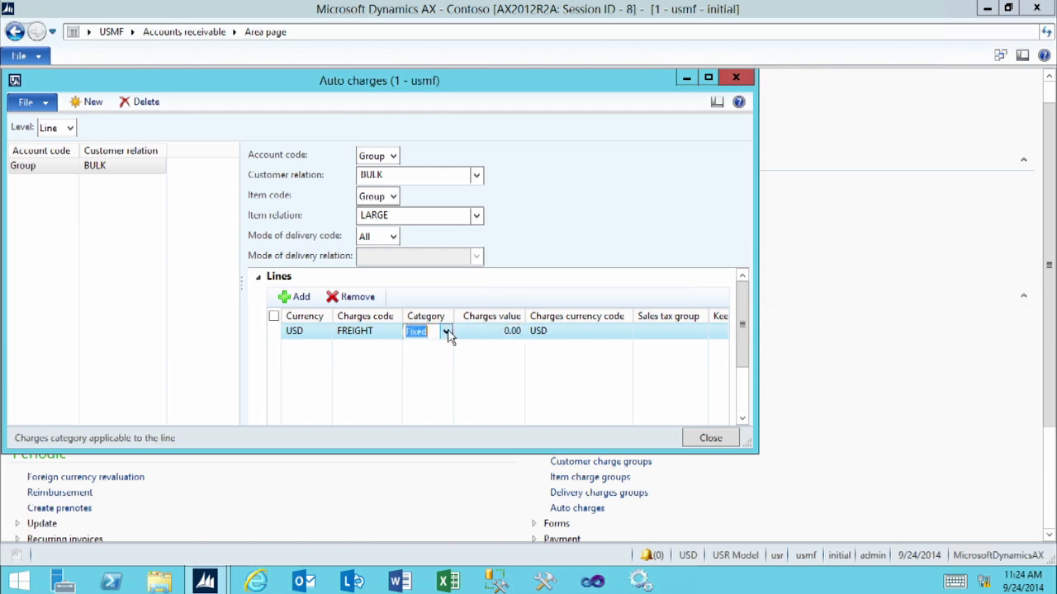
pyautogui.click(446, 332)
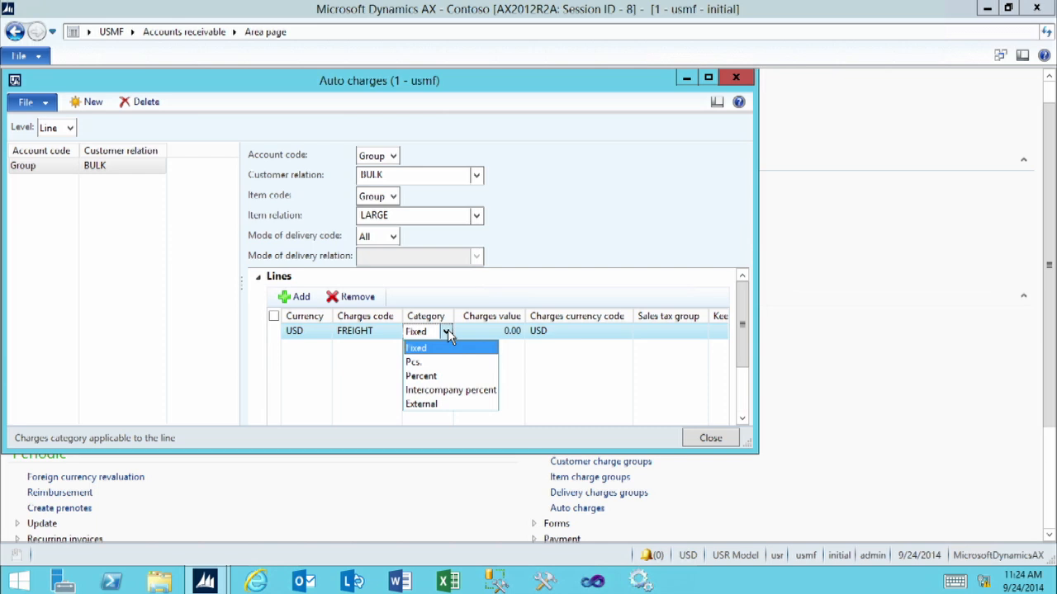
pyautogui.click(475, 331)
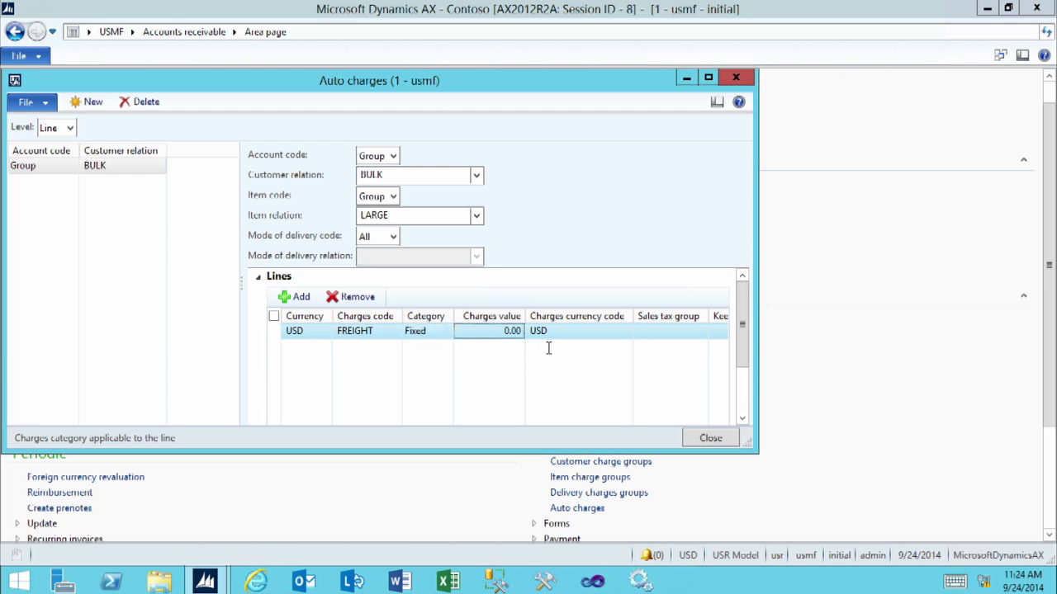
pyautogui.click(486, 331)
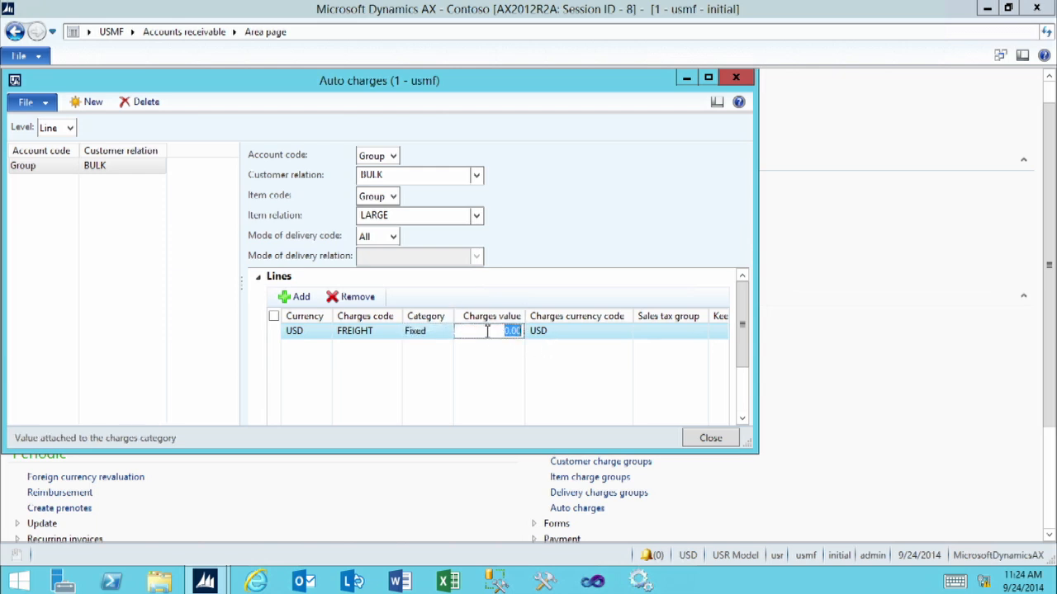
pyautogui.write('150.00')
pyautogui.press('Tab')
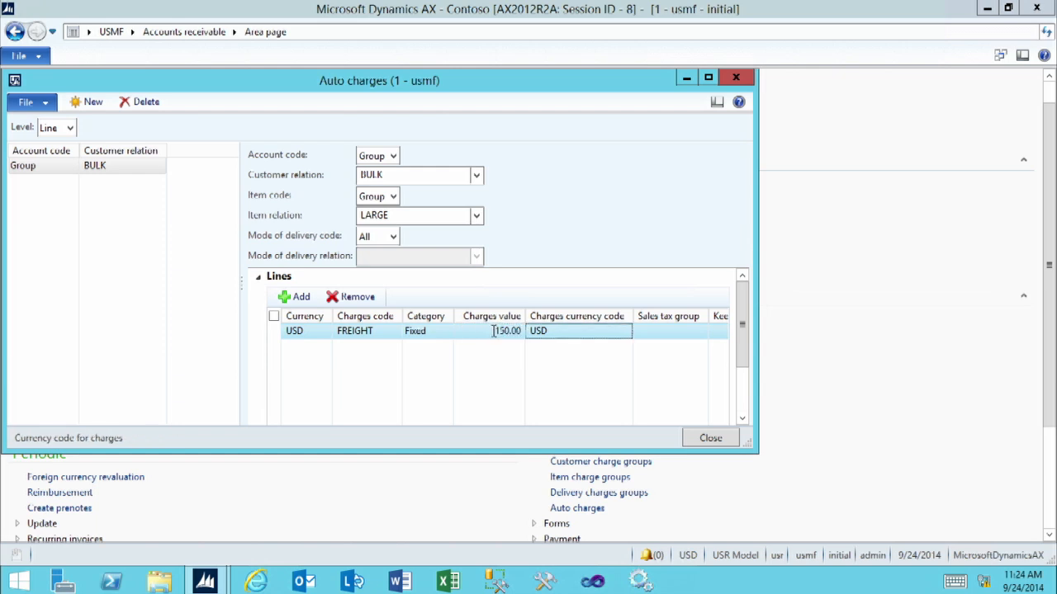
pyautogui.click(710, 438)
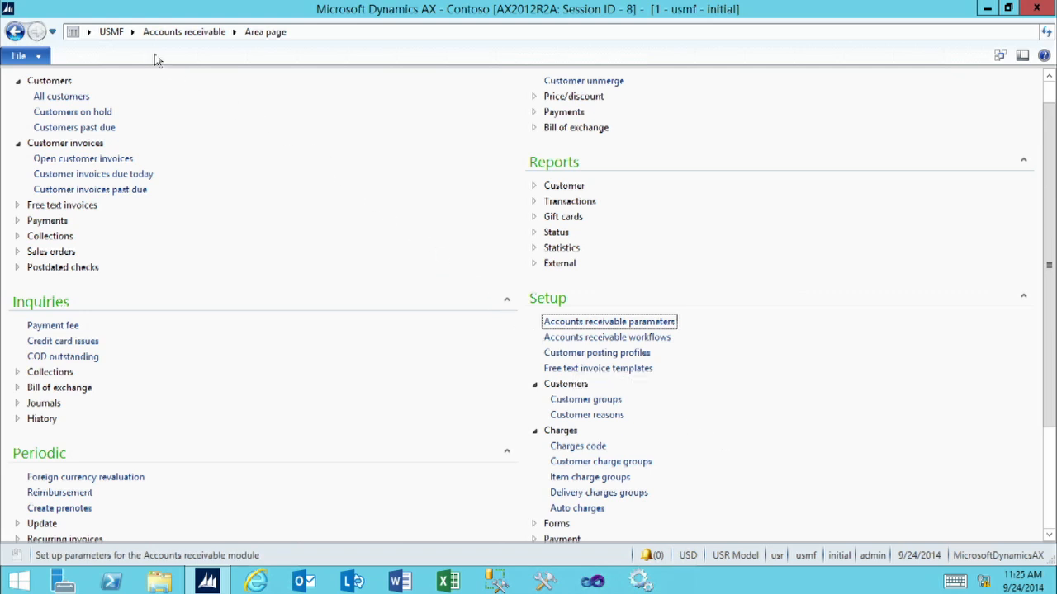
# Create a new sales order for the customer Cave Wholesales from the list of all sales orders in Sales and marketing.
pyautogui.click(130, 33)
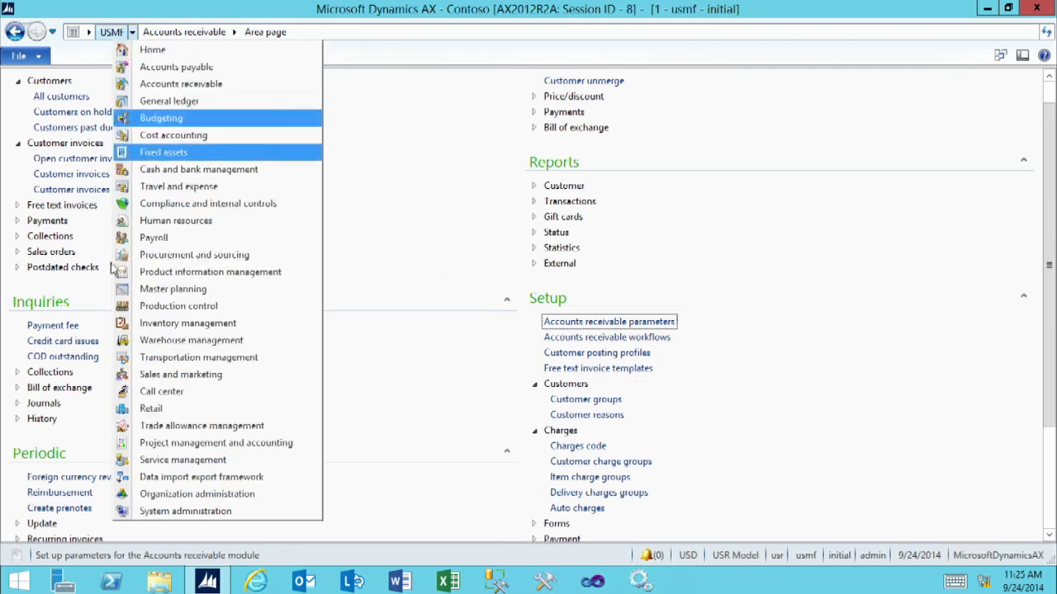
pyautogui.click(181, 376)
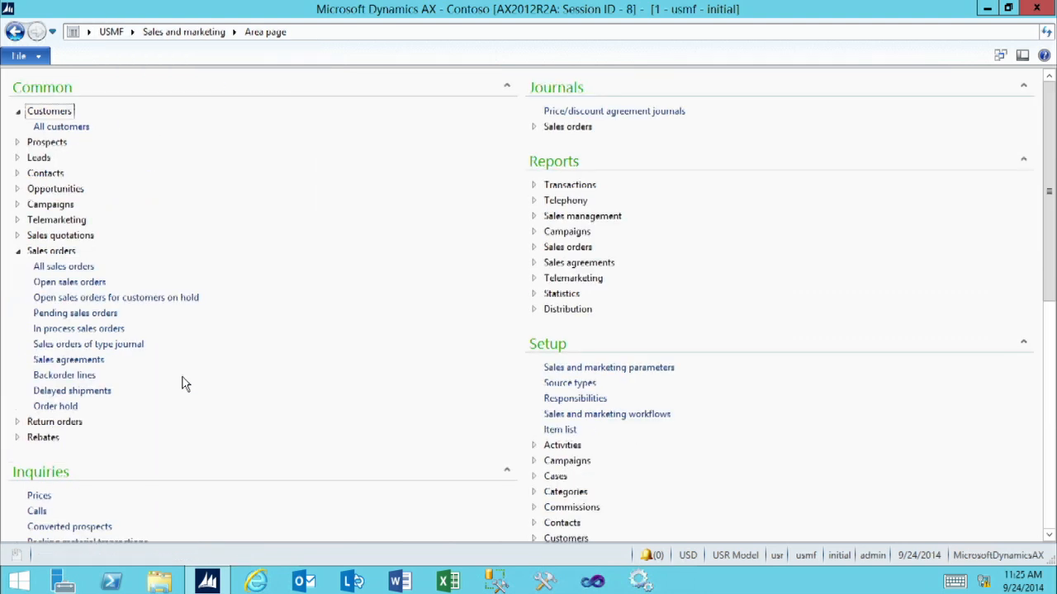
pyautogui.click(63, 268)
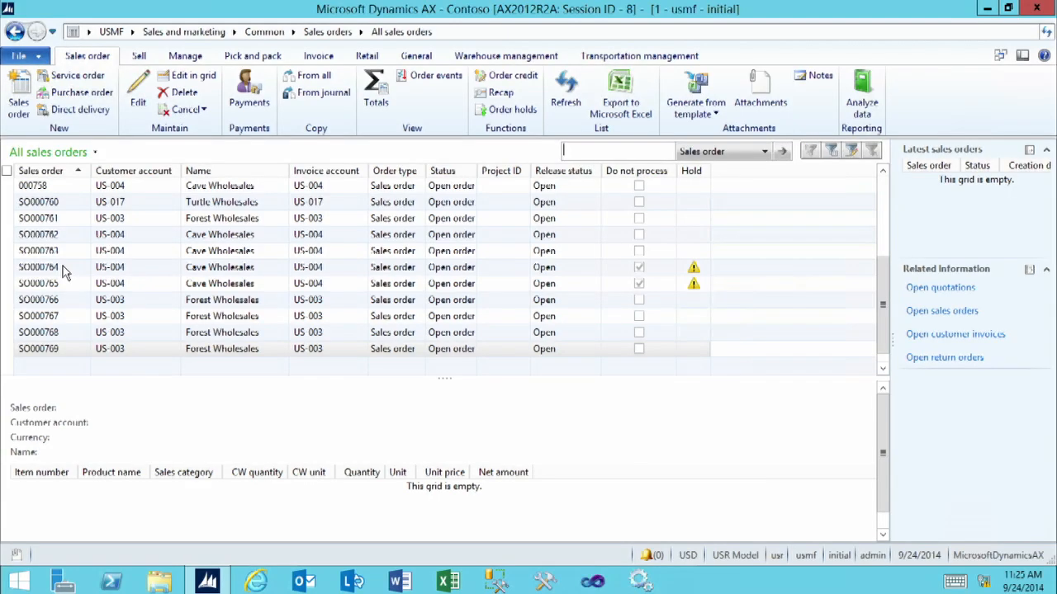
pyautogui.click(18, 93)
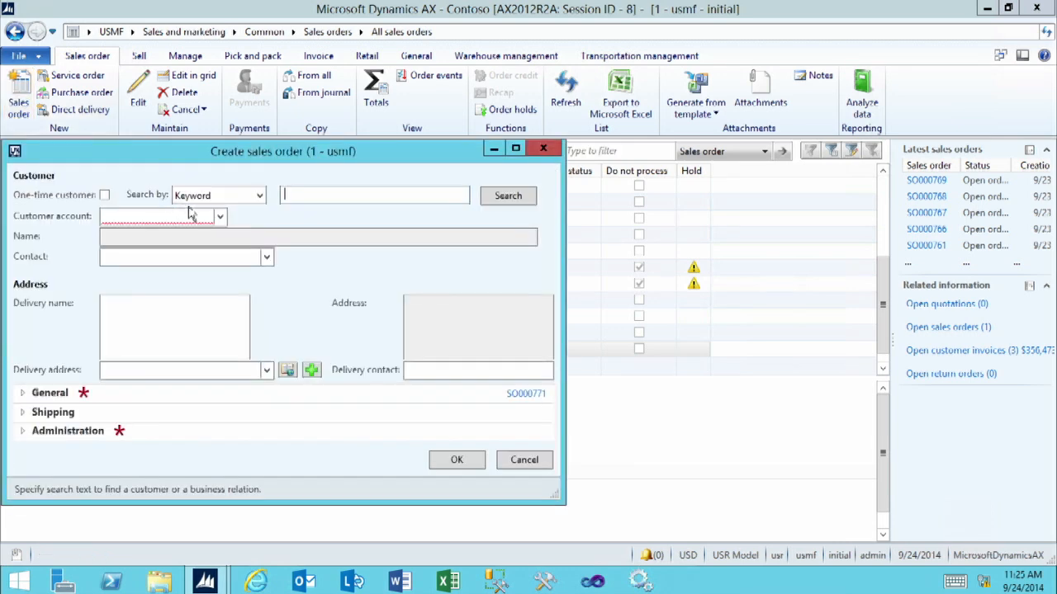
pyautogui.click(221, 218)
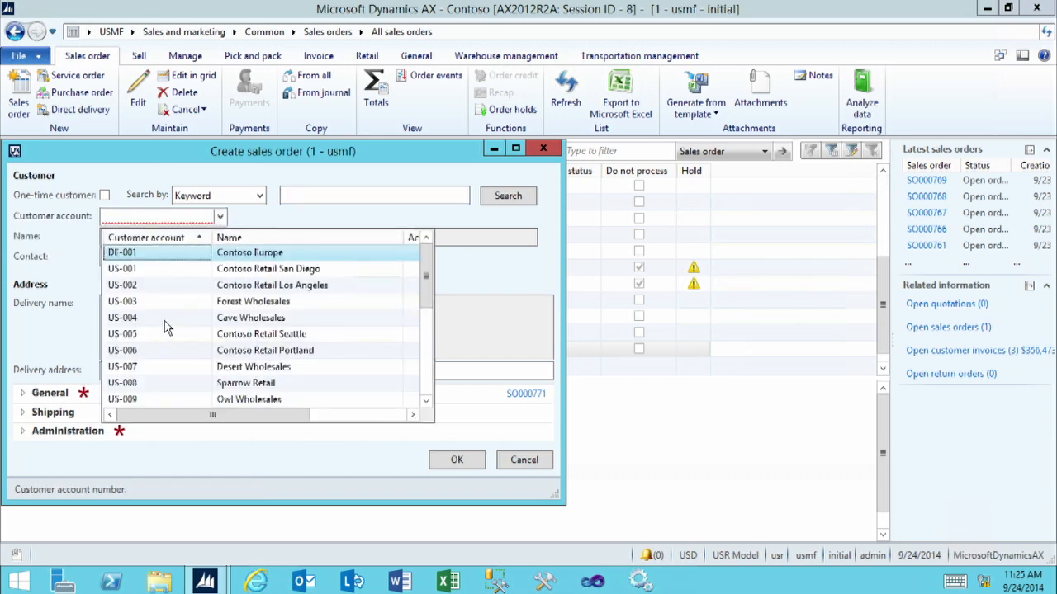
pyautogui.press('Escape')
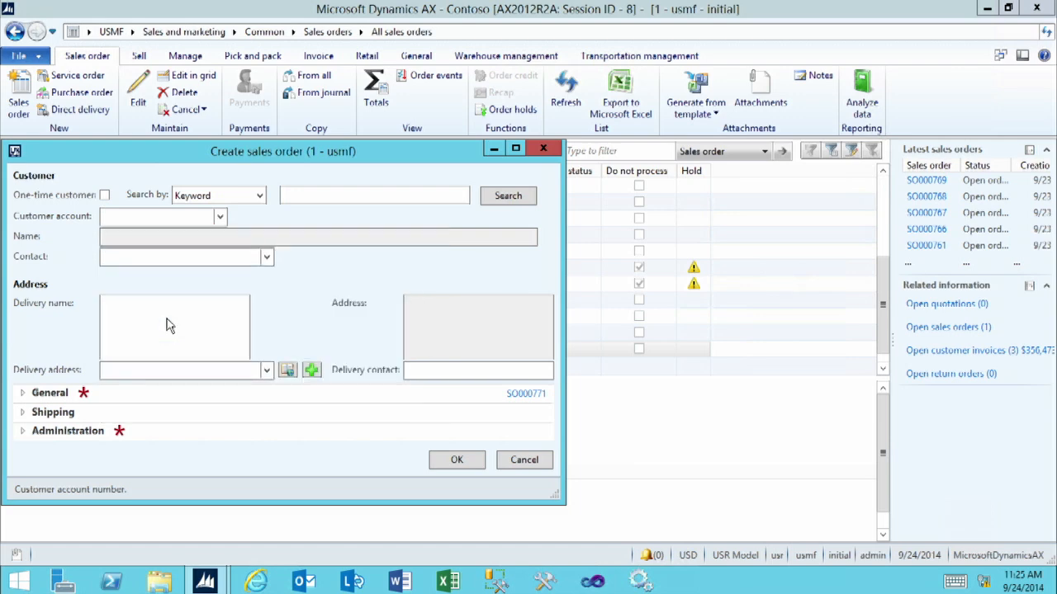
pyautogui.click(456, 461)
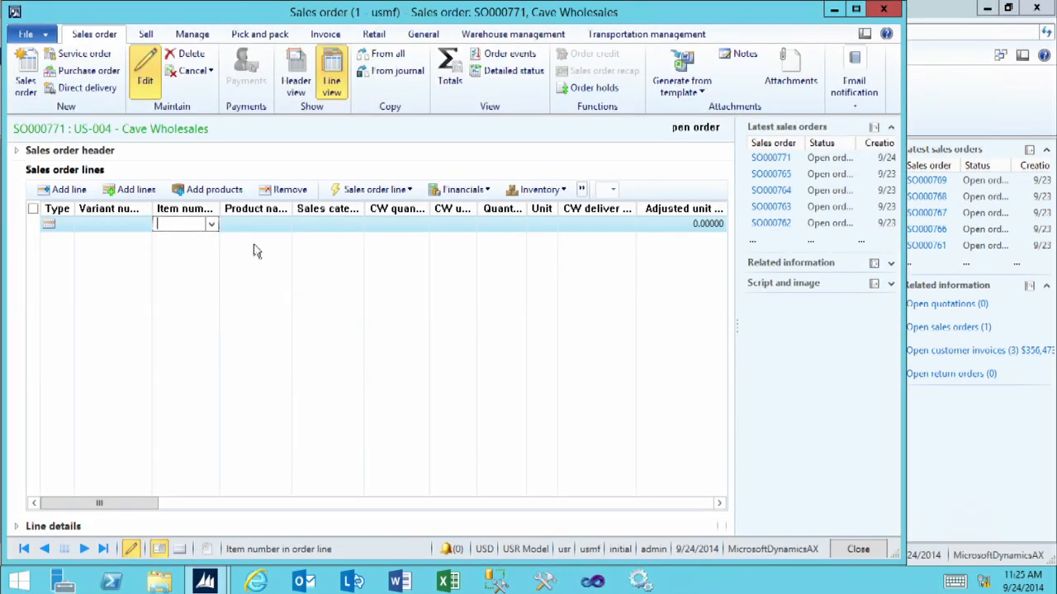
# Set the first sales order line to item C0002 with a quantity of 20.
pyautogui.click(212, 226)
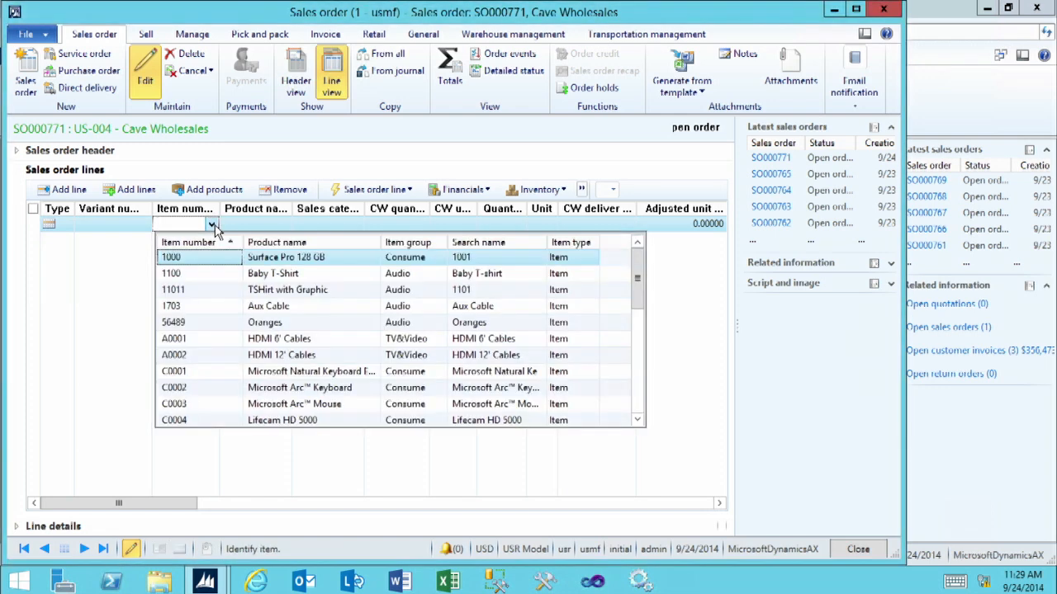
pyautogui.click(184, 390)
pyautogui.click(501, 225)
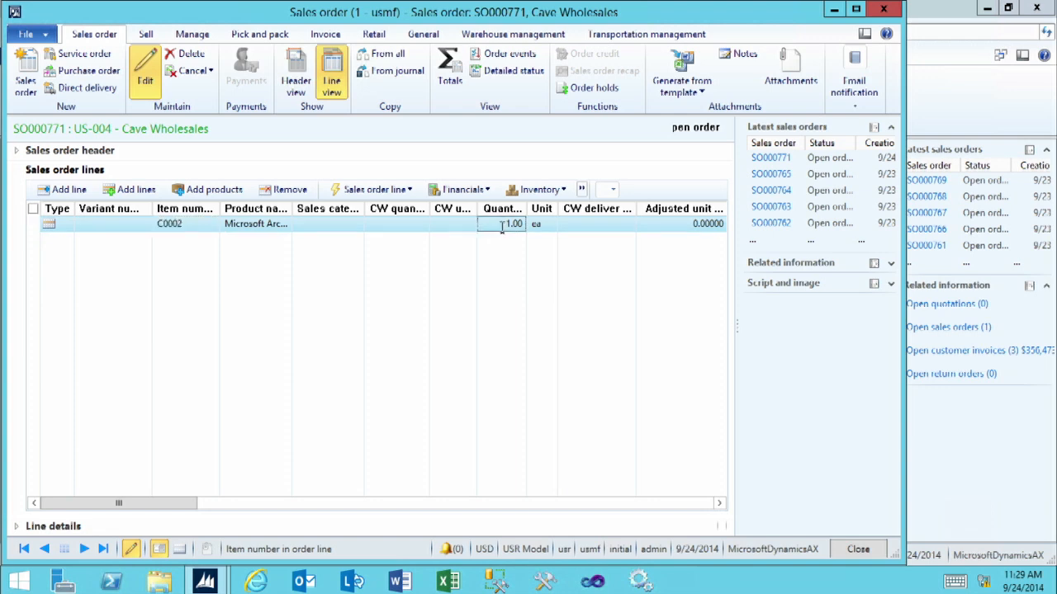
pyautogui.press('BackSpace')
pyautogui.write('20')
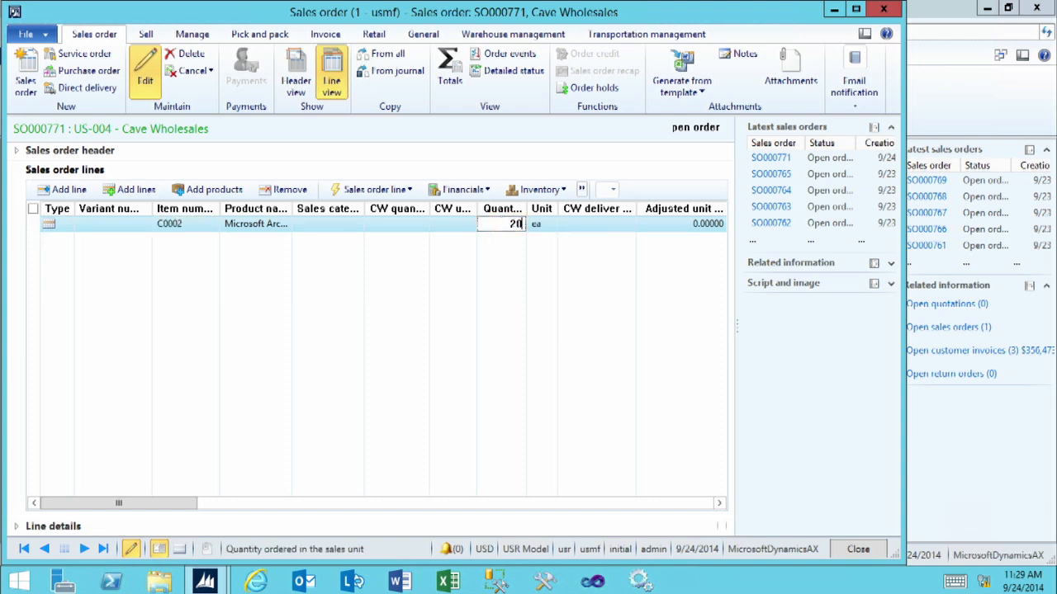
# Set the unit price of the C0002 order line to 149.00.
pyautogui.press('Tab')
pyautogui.press('Tab')
pyautogui.press('Tab')
pyautogui.press('Tab')
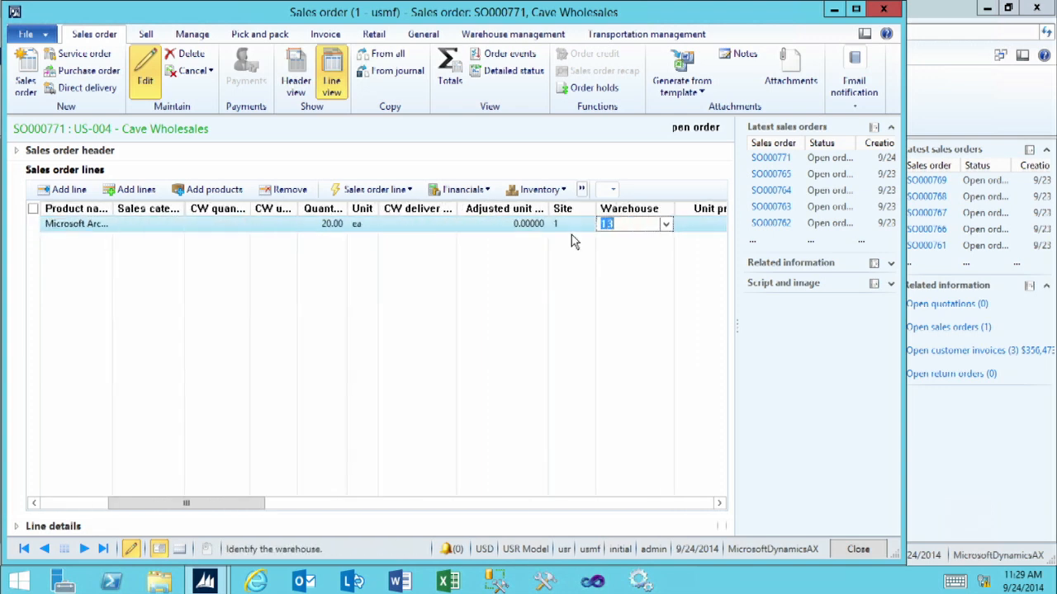
pyautogui.press('Tab')
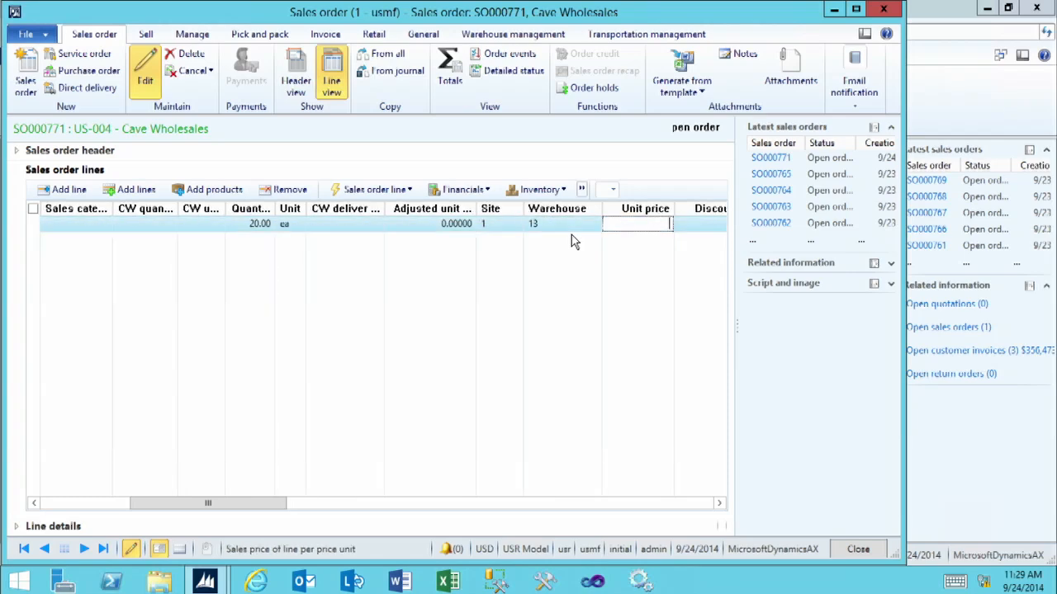
pyautogui.write('149')
pyautogui.press('Tab')
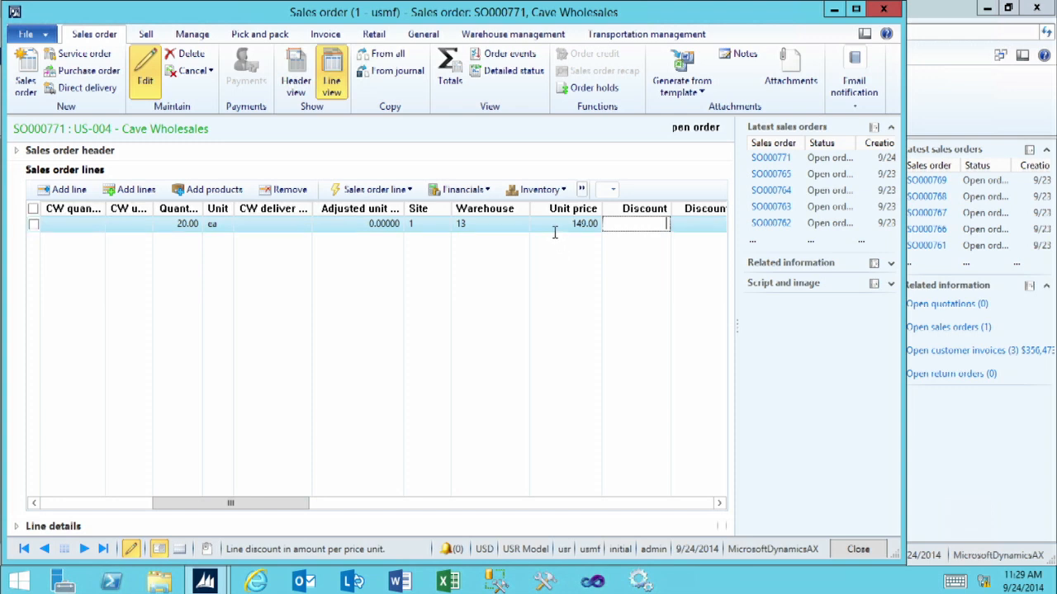
# Review the charges applied to the C0002 order line, and close the charges transactions and the sales order.
pyautogui.click(473, 196)
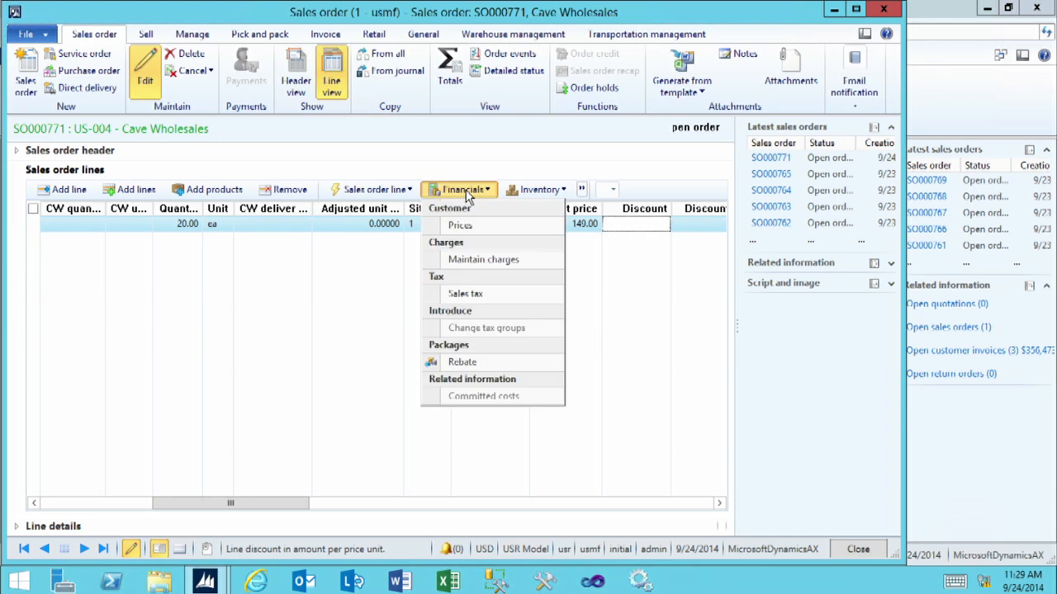
pyautogui.click(467, 259)
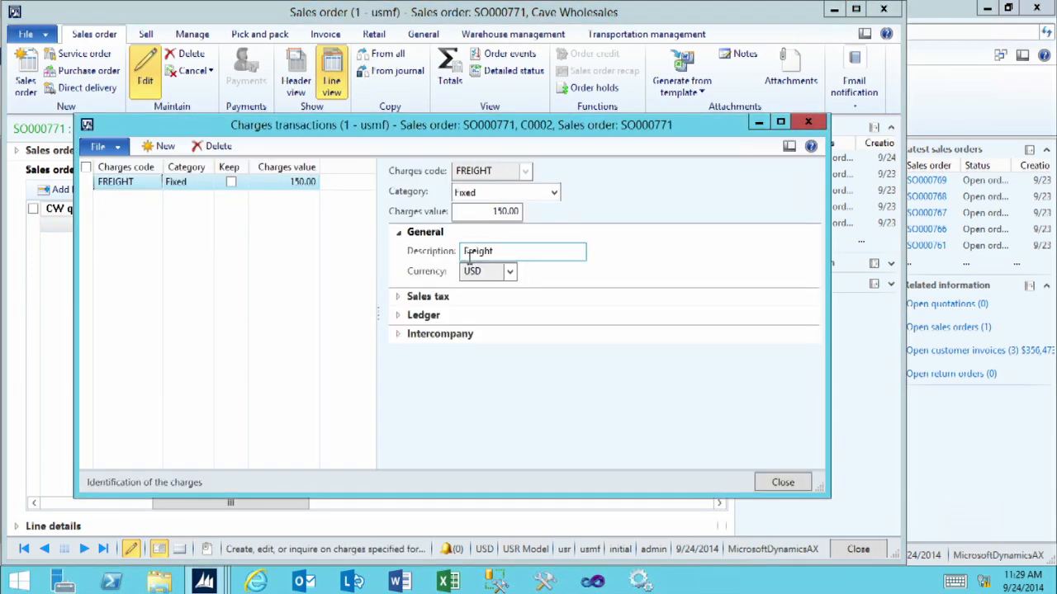
pyautogui.click(479, 214)
pyautogui.click(797, 487)
pyautogui.click(840, 543)
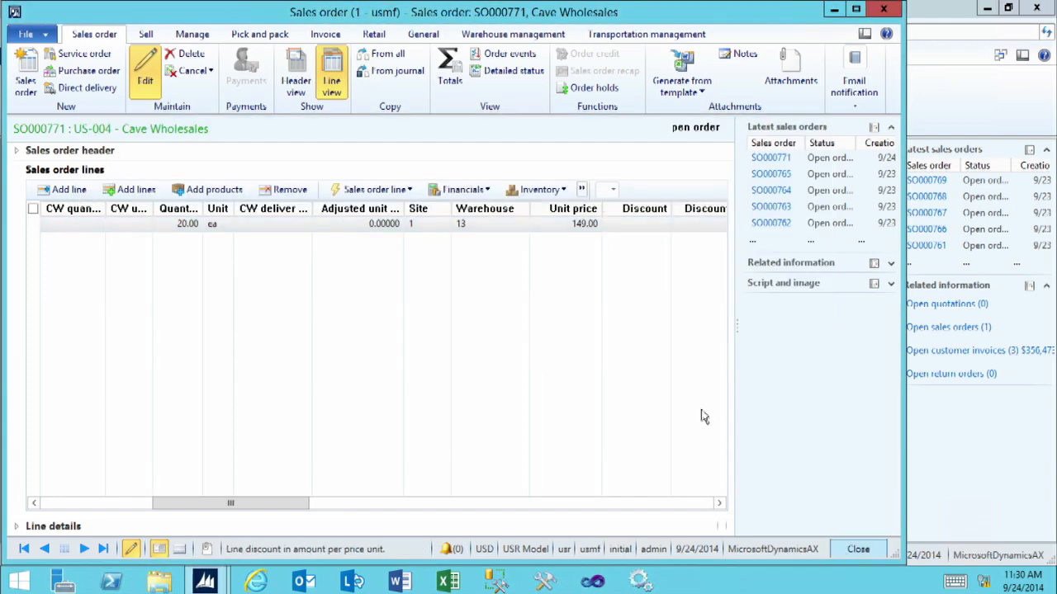
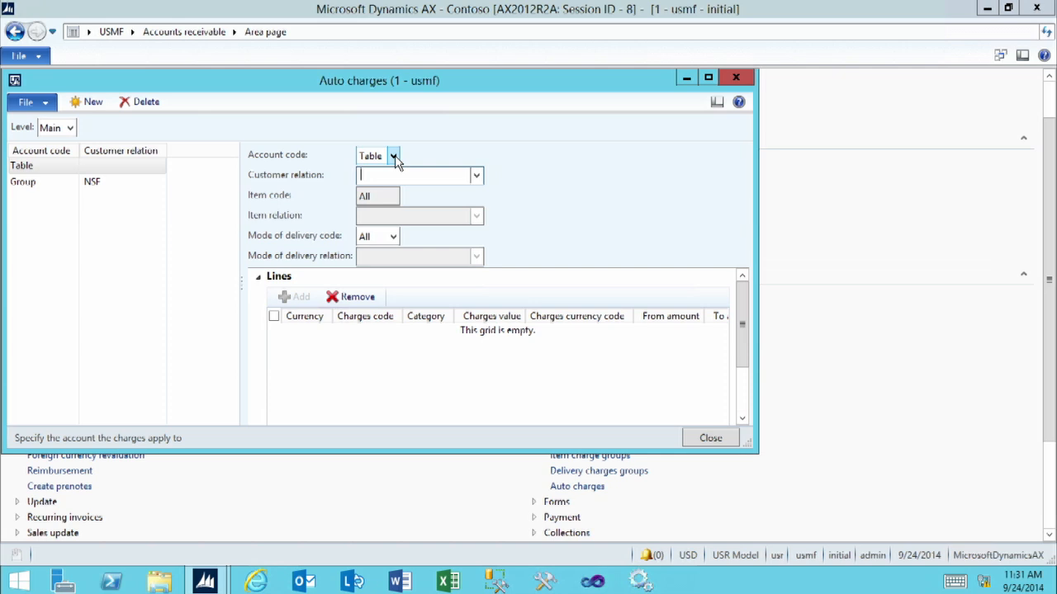
# Set the new Main-level auto charge's account code to All, and check its item code and mode of delivery code.
pyautogui.click(393, 157)
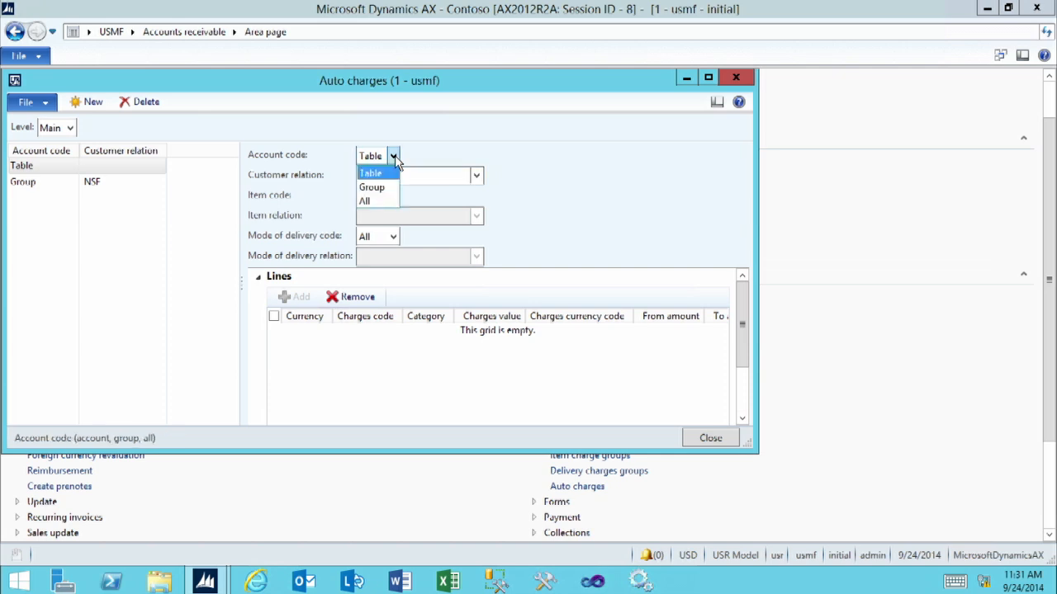
pyautogui.click(369, 203)
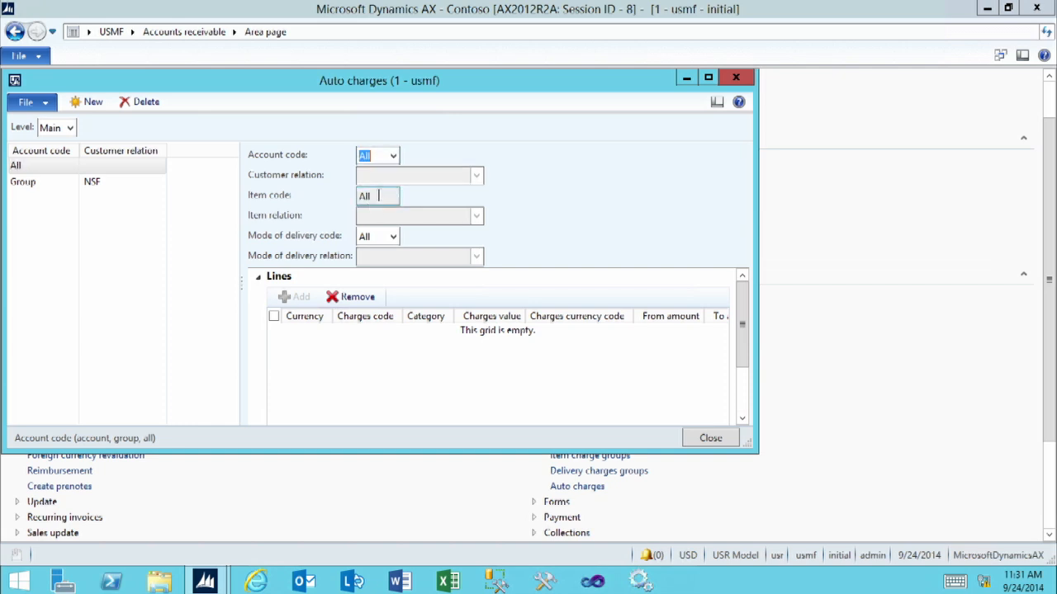
pyautogui.click(378, 196)
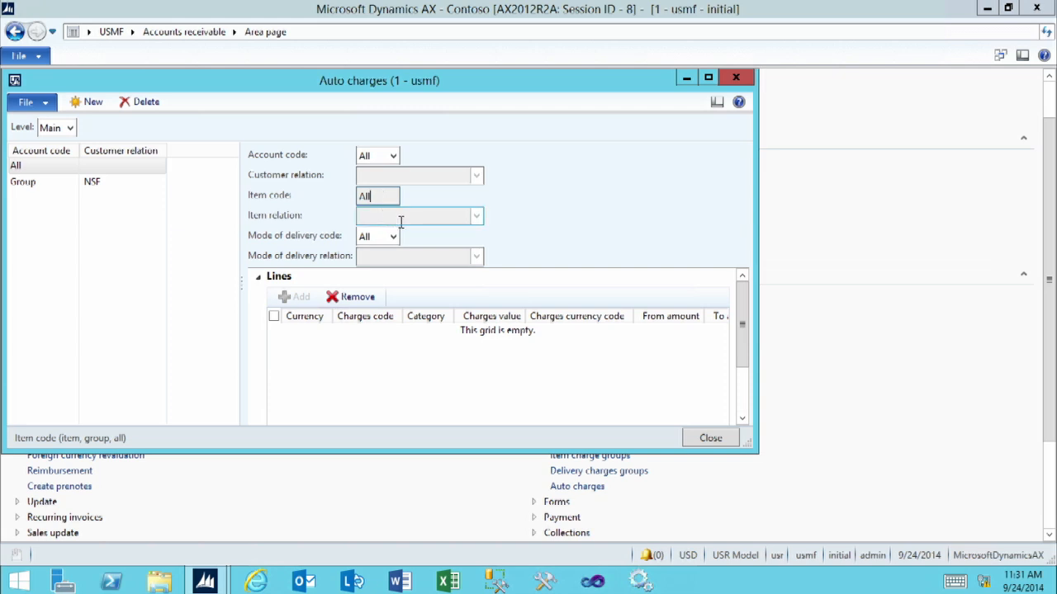
pyautogui.click(378, 238)
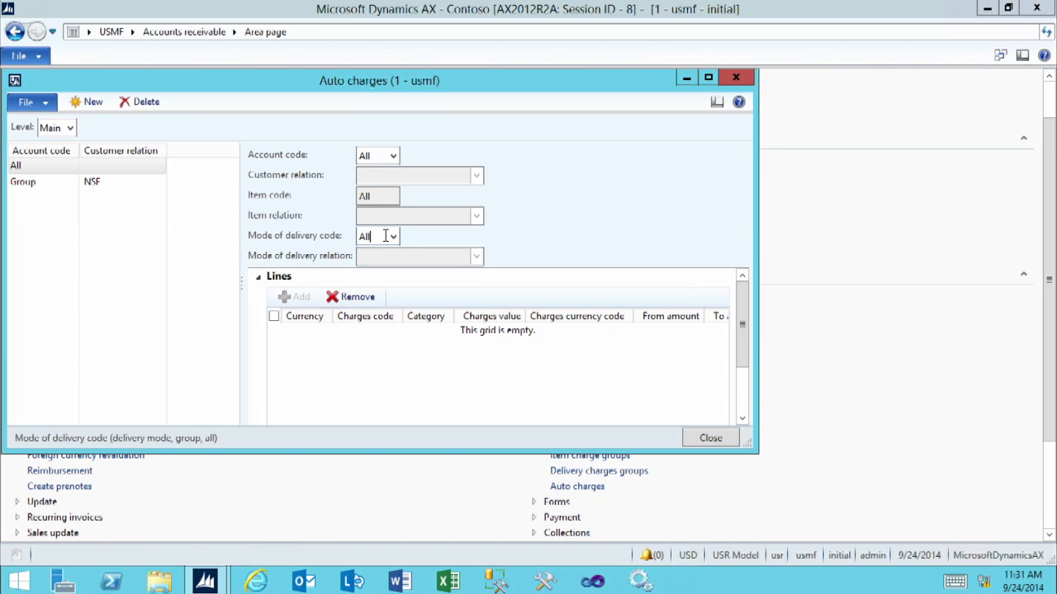
pyautogui.click(335, 343)
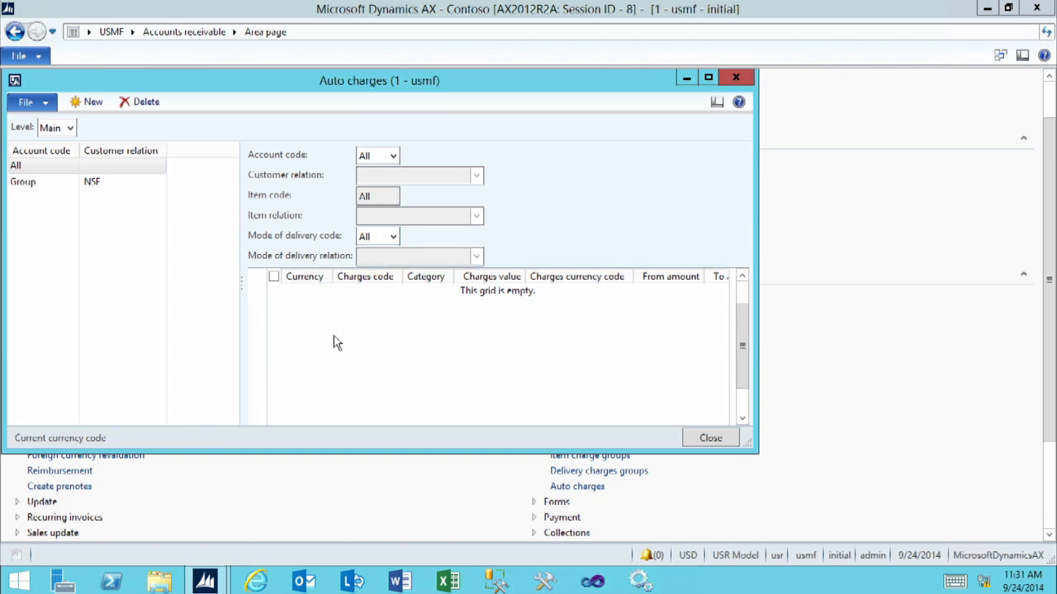
pyautogui.scroll(1, 346, 364)
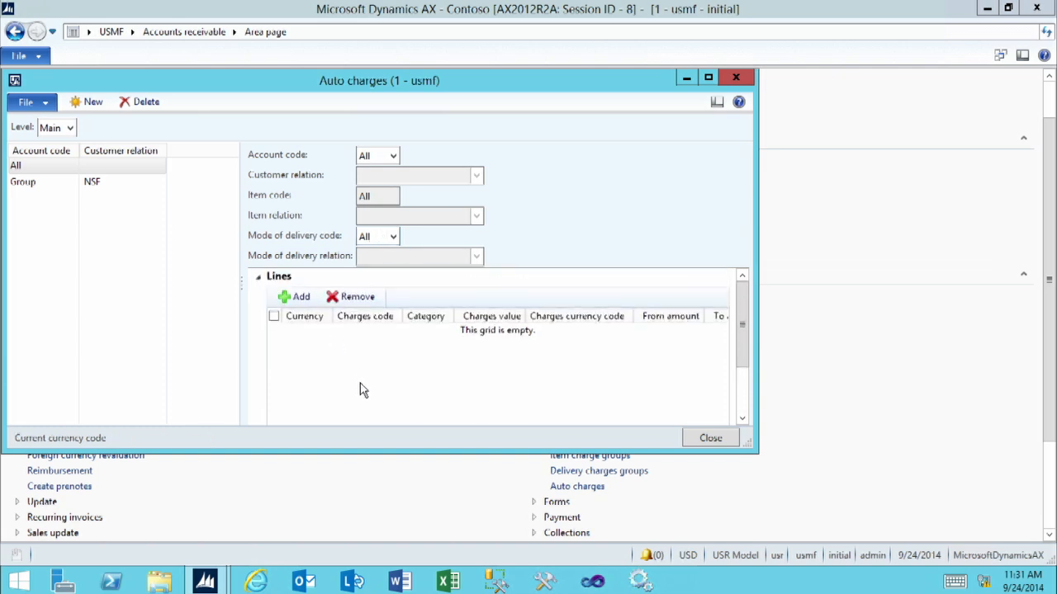
# Add a charge line with the charges code OTHER and a charges value of 50 to the All auto charge.
pyautogui.click(301, 299)
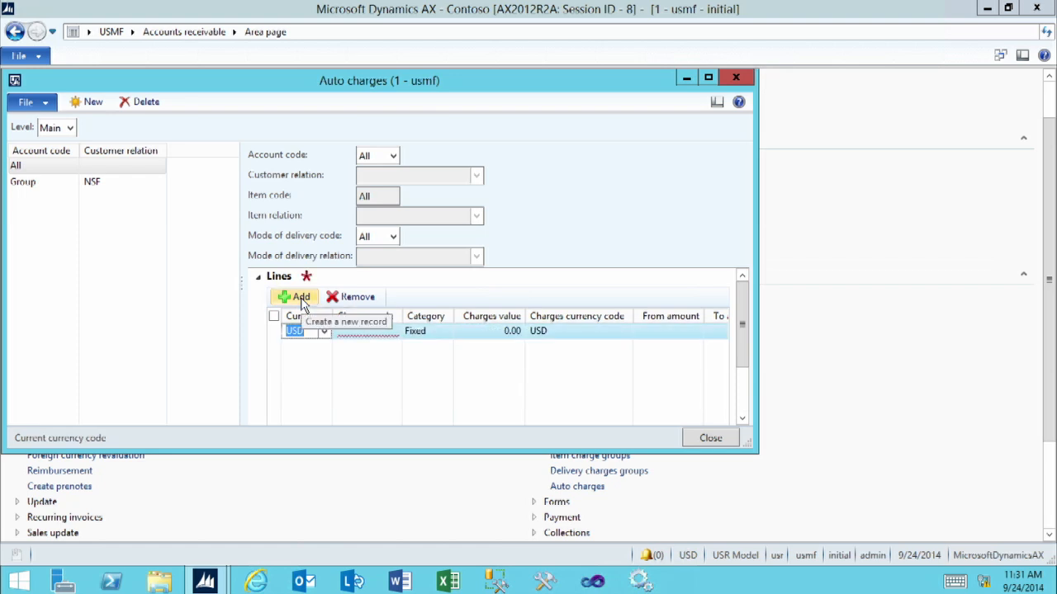
pyautogui.click(357, 330)
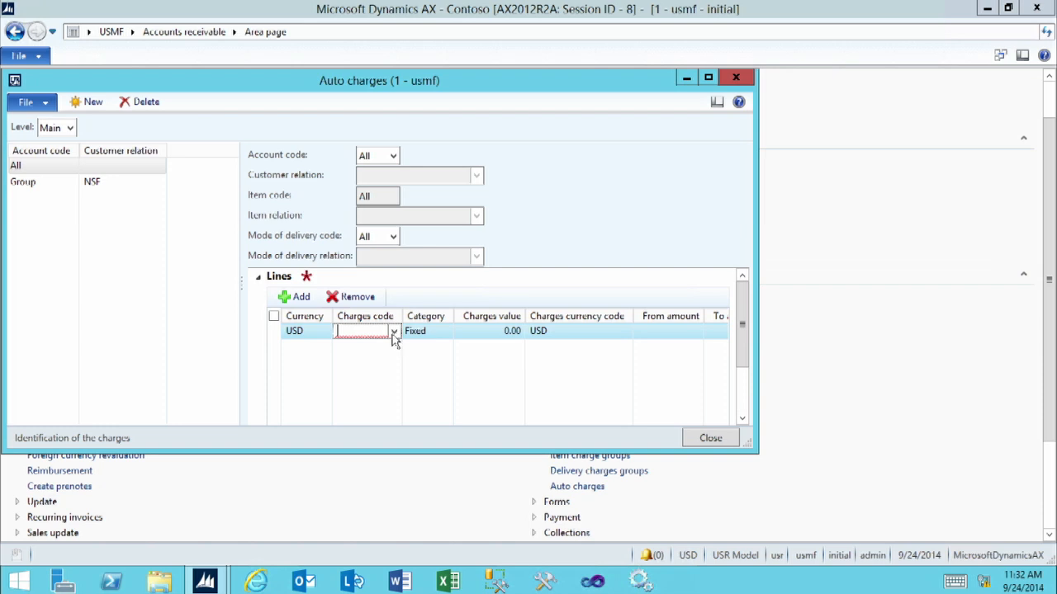
pyautogui.click(393, 331)
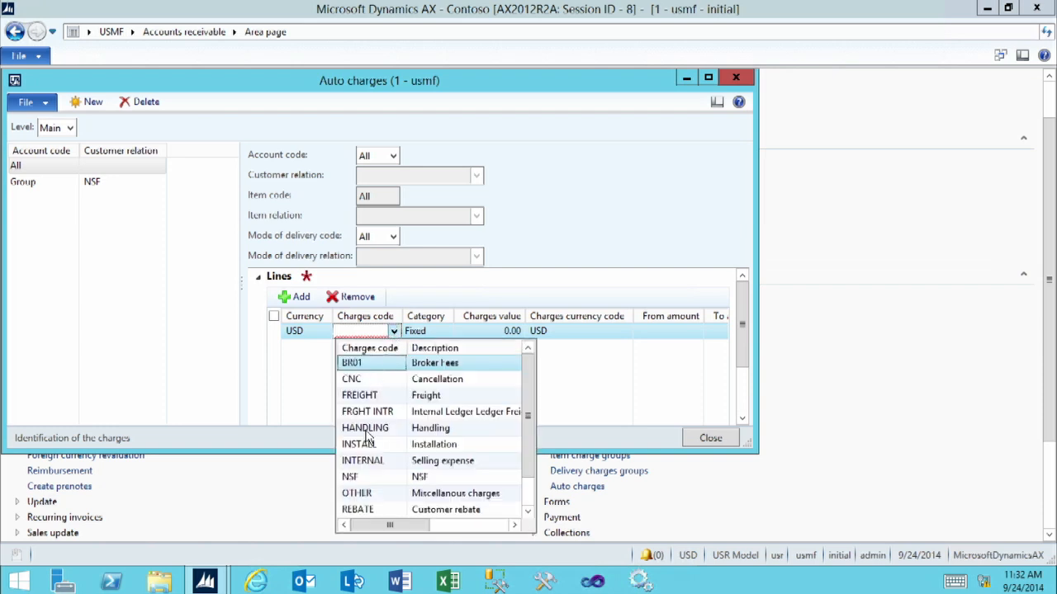
pyautogui.click(369, 495)
pyautogui.click(482, 331)
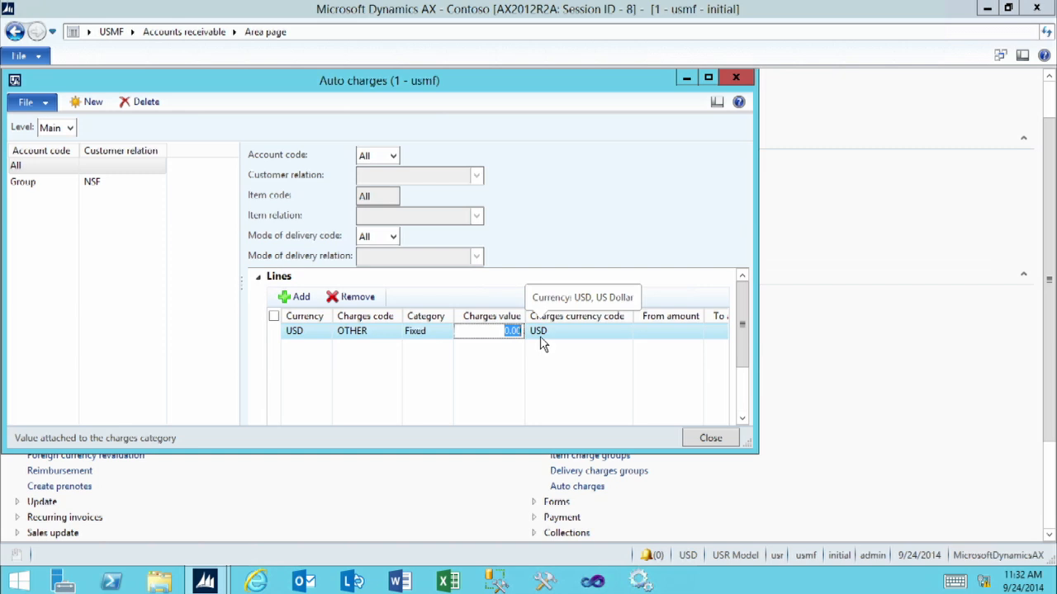
pyautogui.write('50')
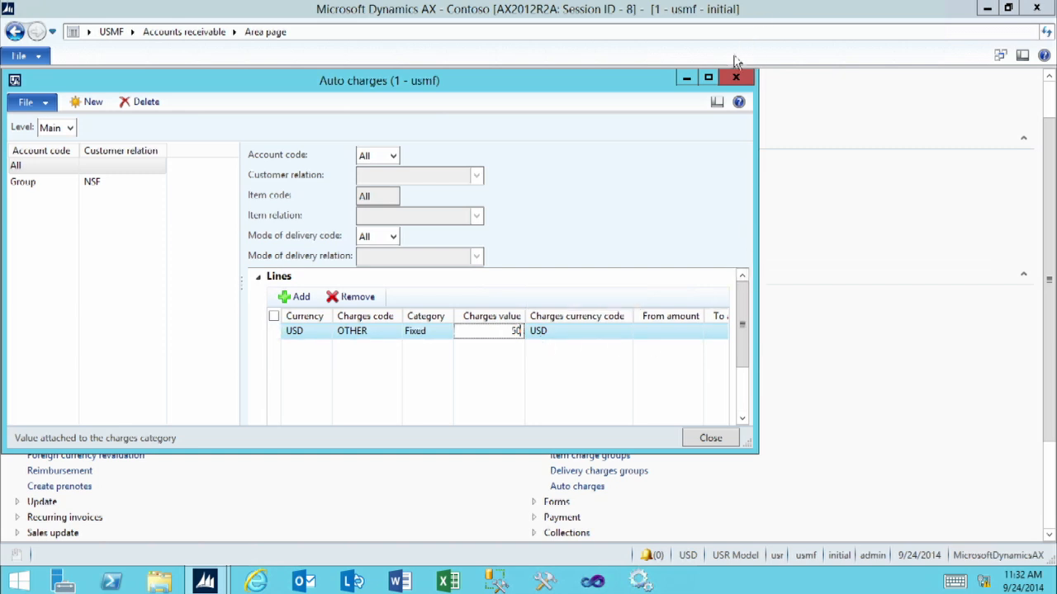
# Maximize the auto charges form and set the OTHER line's amount range from 0 to 100.00.
pyautogui.click(708, 77)
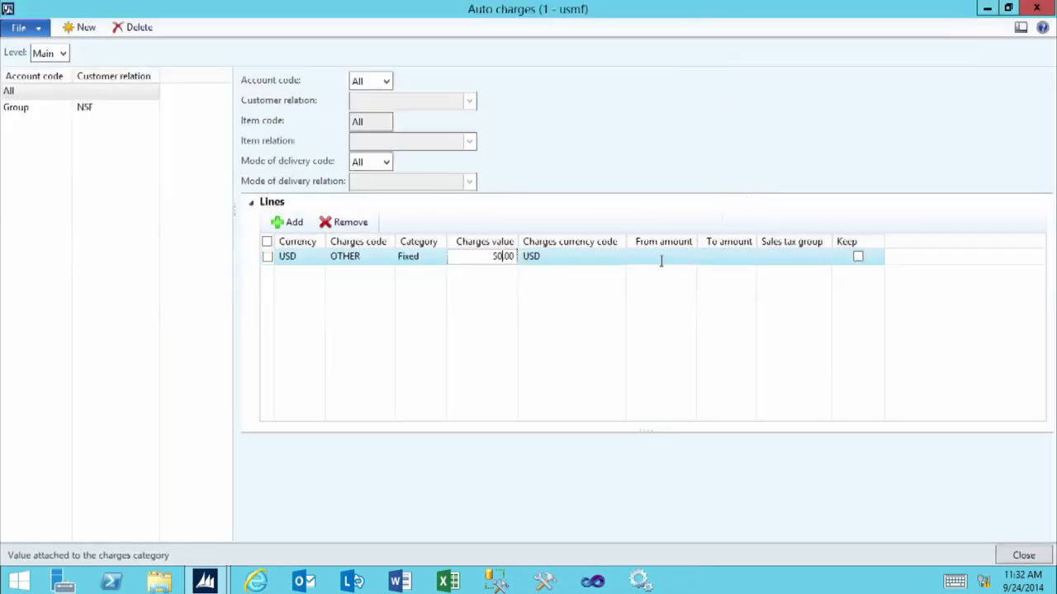
pyautogui.click(654, 262)
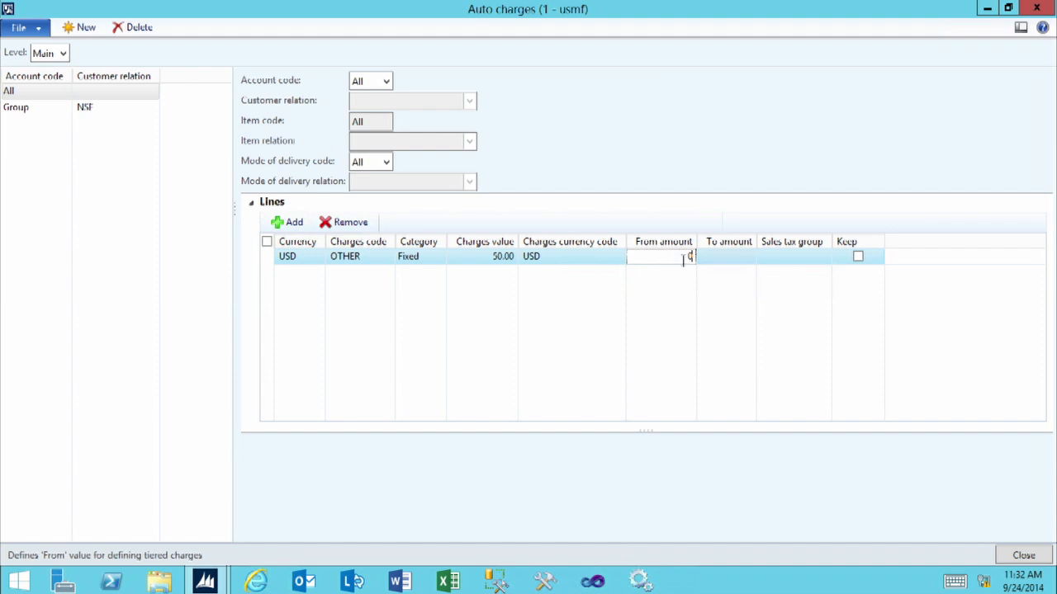
pyautogui.press('Tab')
pyautogui.write('100')
pyautogui.press('Tab')
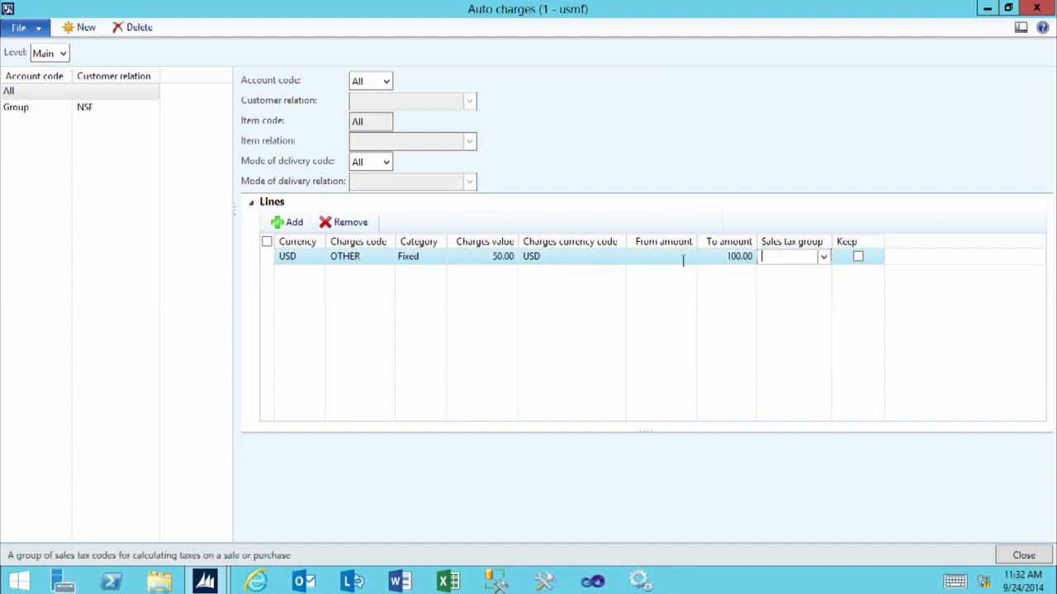
# Add a second charge line to the All auto charge with the charges code OTHER and a charges value of 75.
pyautogui.click(293, 224)
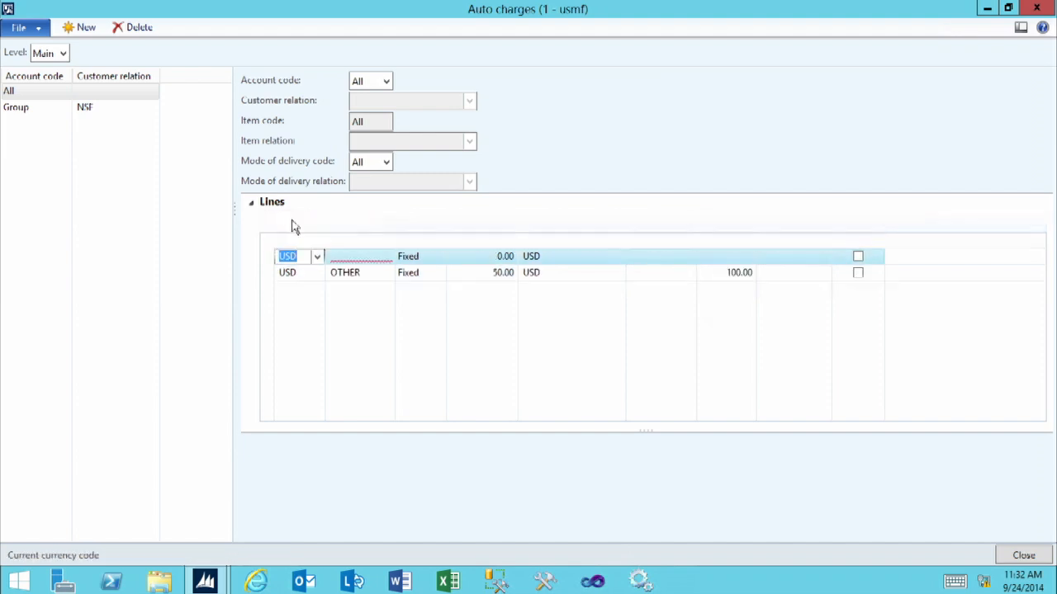
pyautogui.click(352, 256)
pyautogui.click(387, 256)
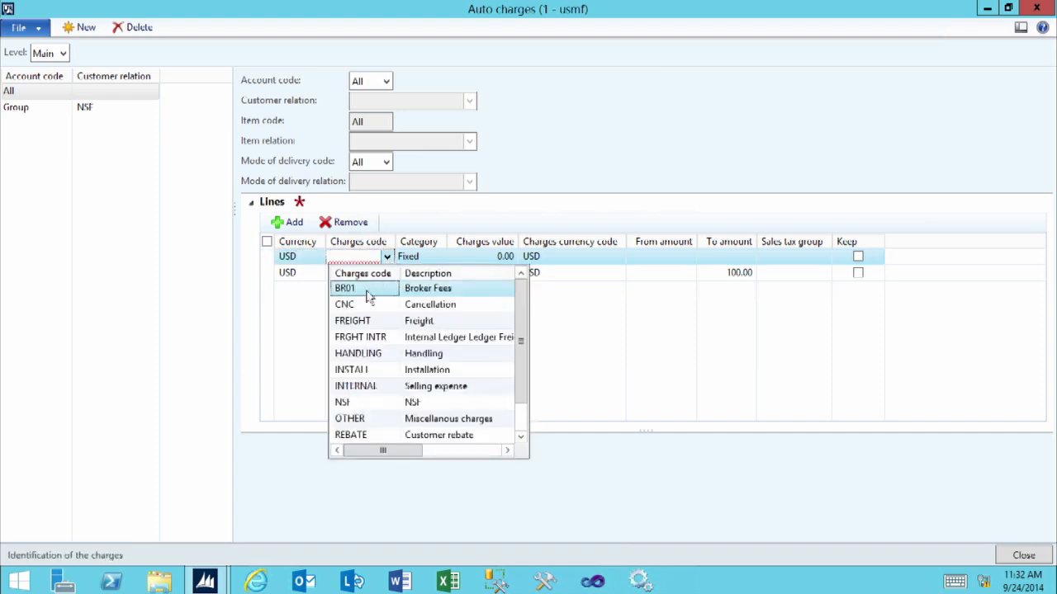
pyautogui.click(364, 423)
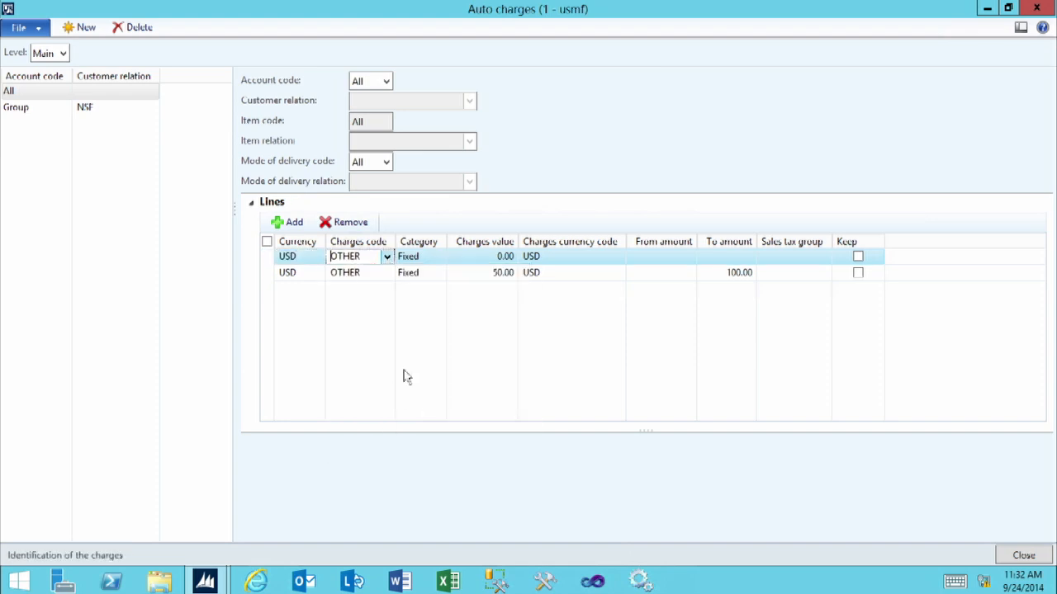
pyautogui.click(468, 256)
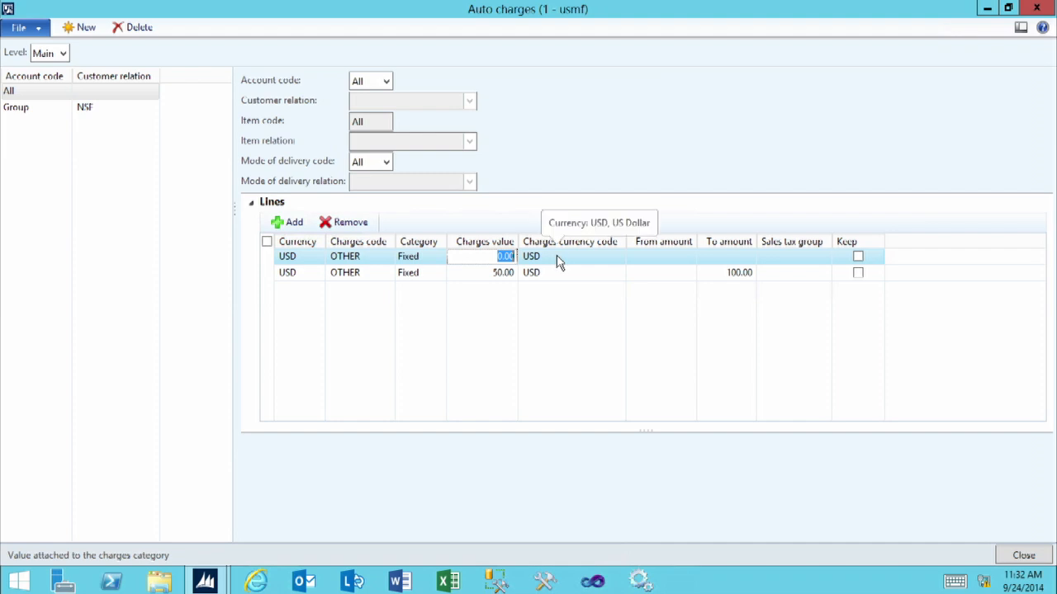
pyautogui.write('75')
# Set the 75.00 charge line's amount range from 100 to 250, and close the auto charges form.
pyautogui.click(658, 256)
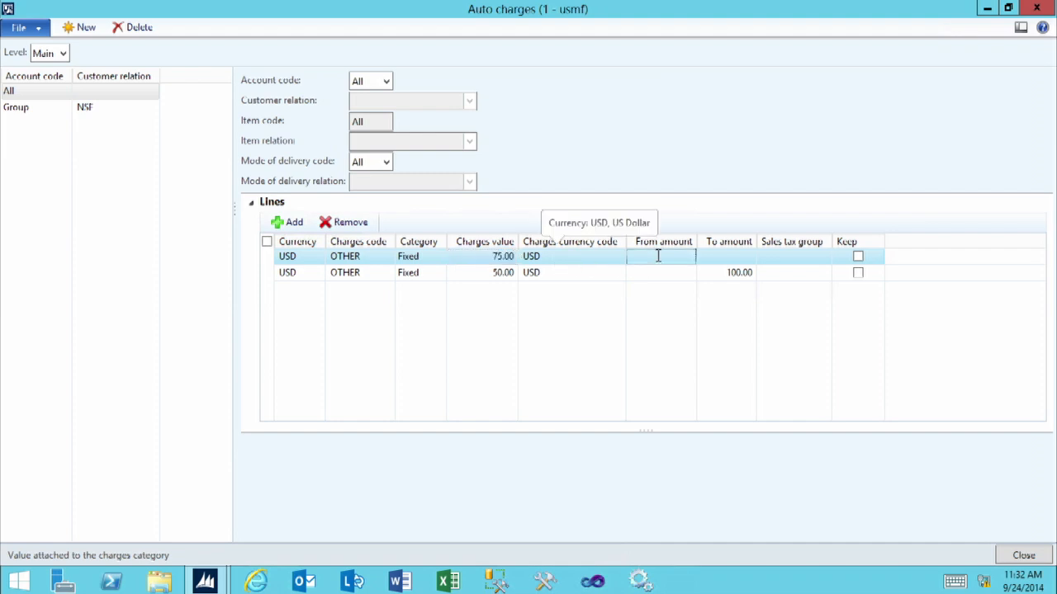
pyautogui.write('100')
pyautogui.press('Tab')
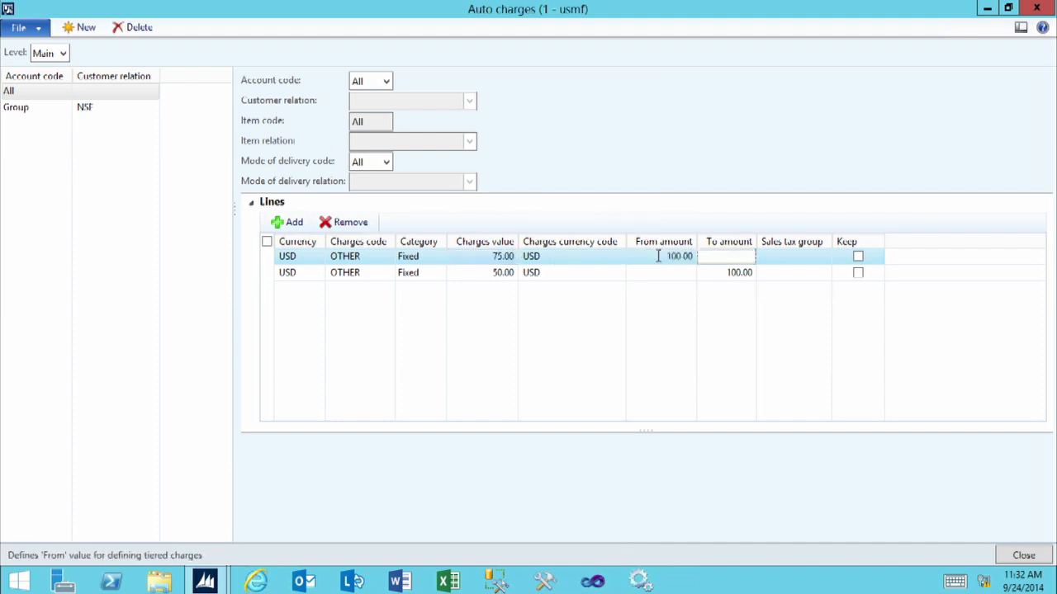
pyautogui.write('250')
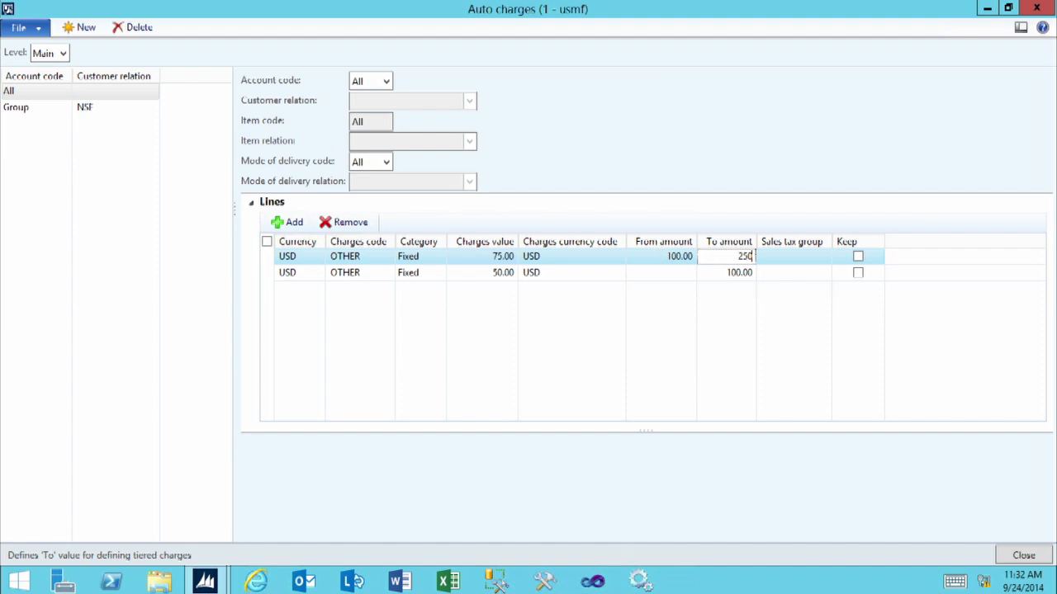
pyautogui.press('Tab')
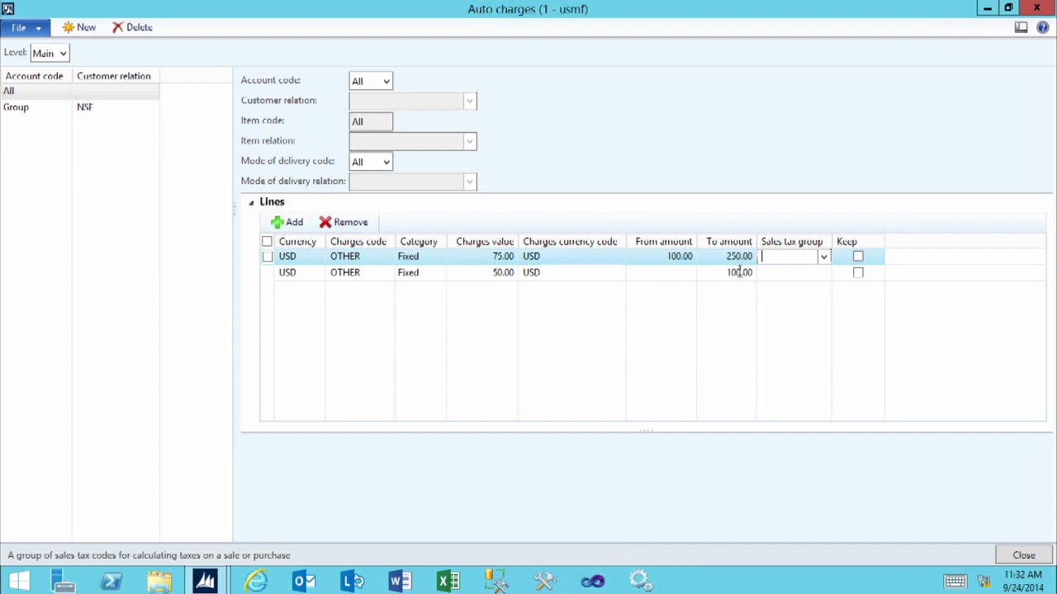
pyautogui.click(475, 274)
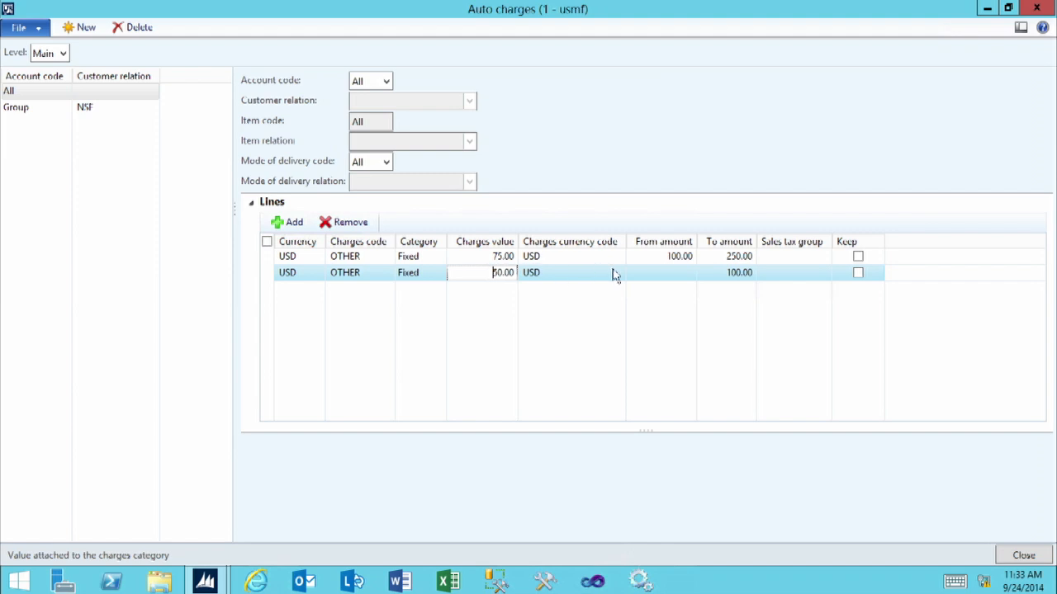
pyautogui.click(1023, 557)
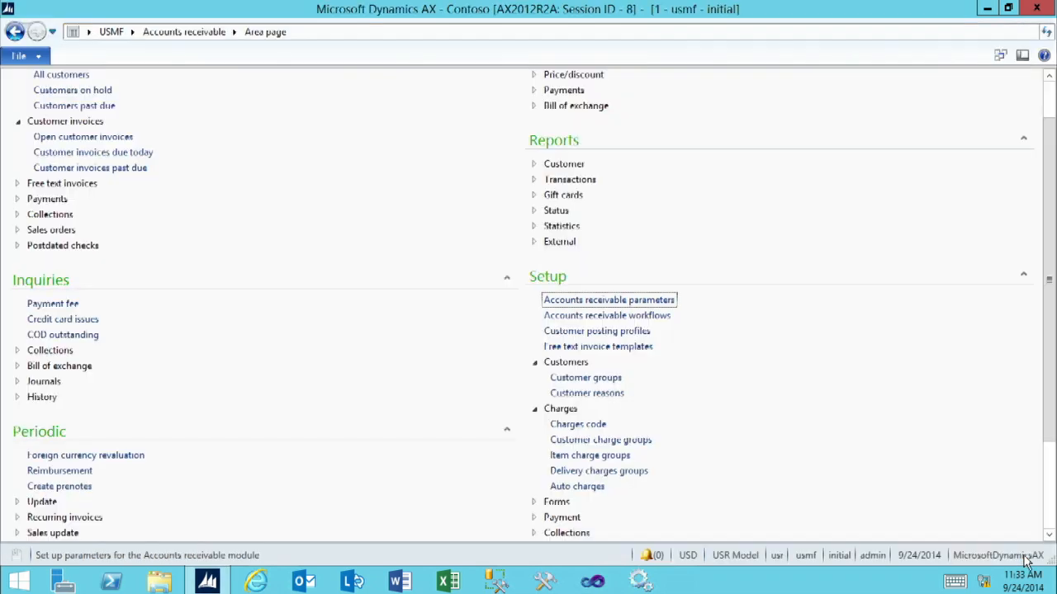
# Create a new sales order for Cave Wholesales from the All sales orders list in Sales and marketing.
pyautogui.click(132, 33)
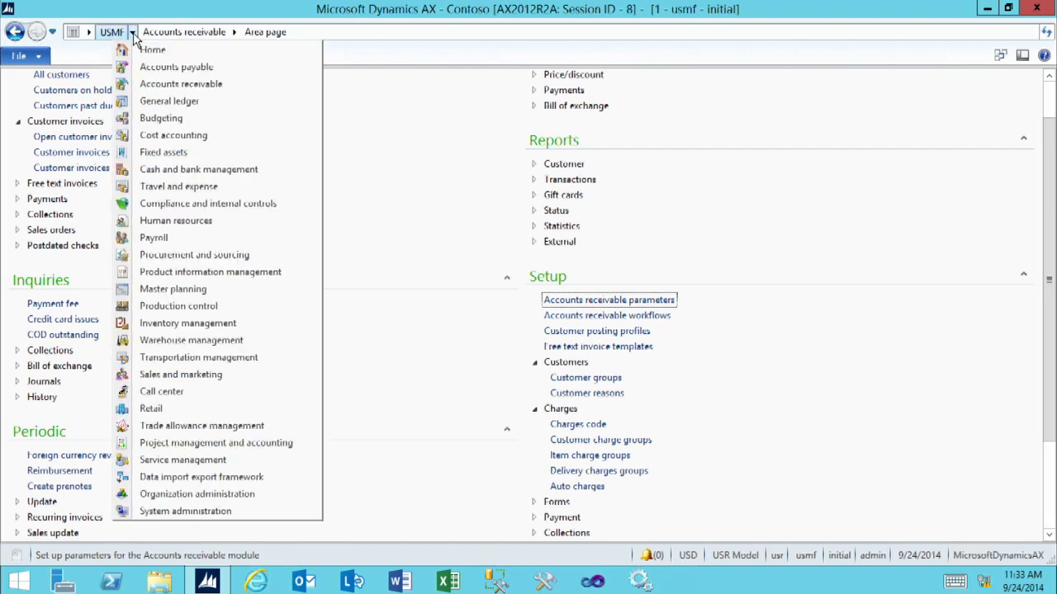
pyautogui.click(145, 376)
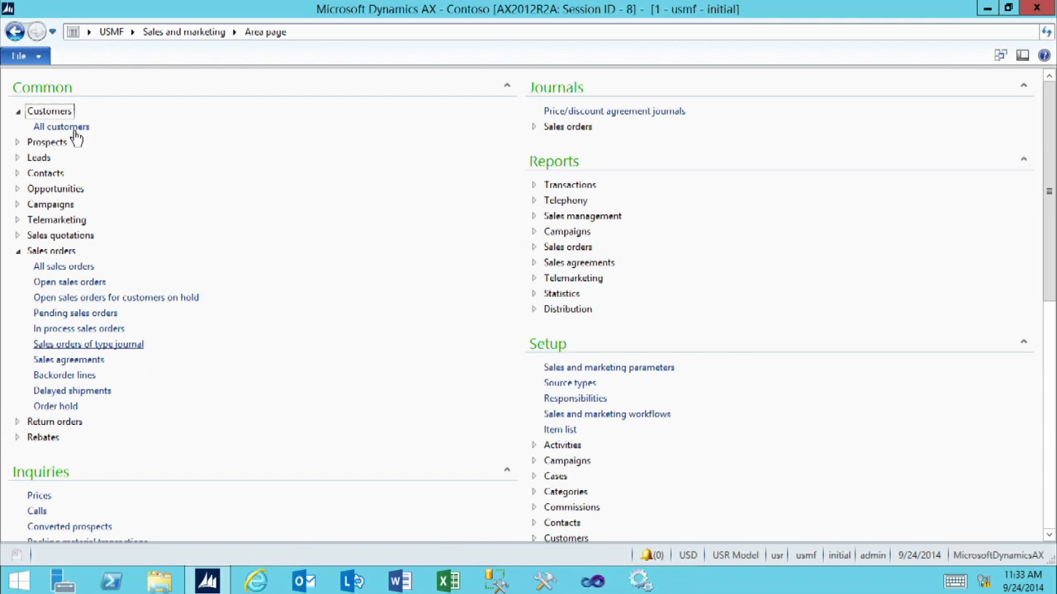
pyautogui.click(58, 267)
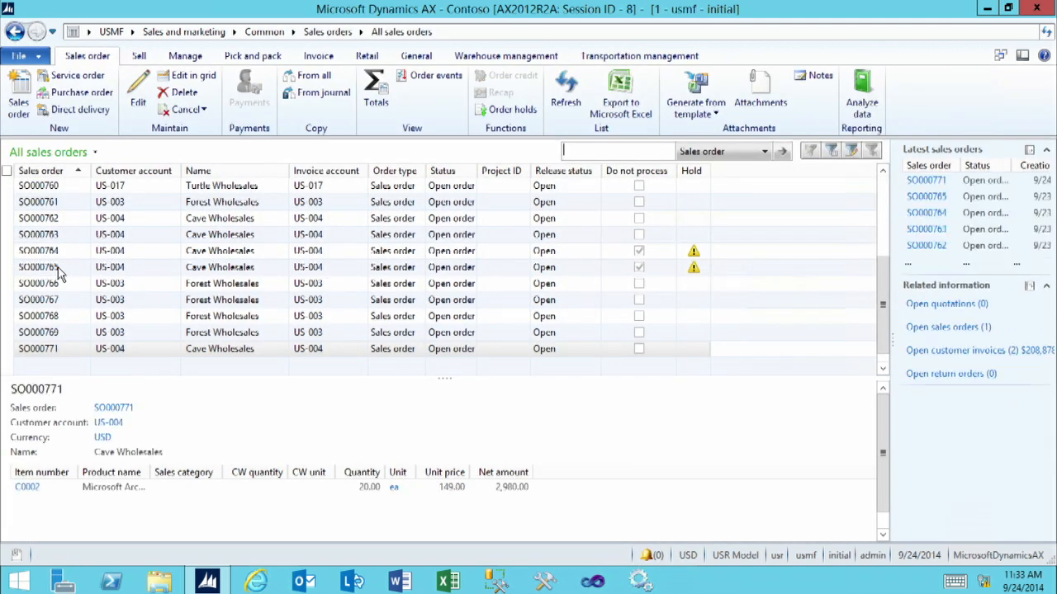
pyautogui.click(23, 95)
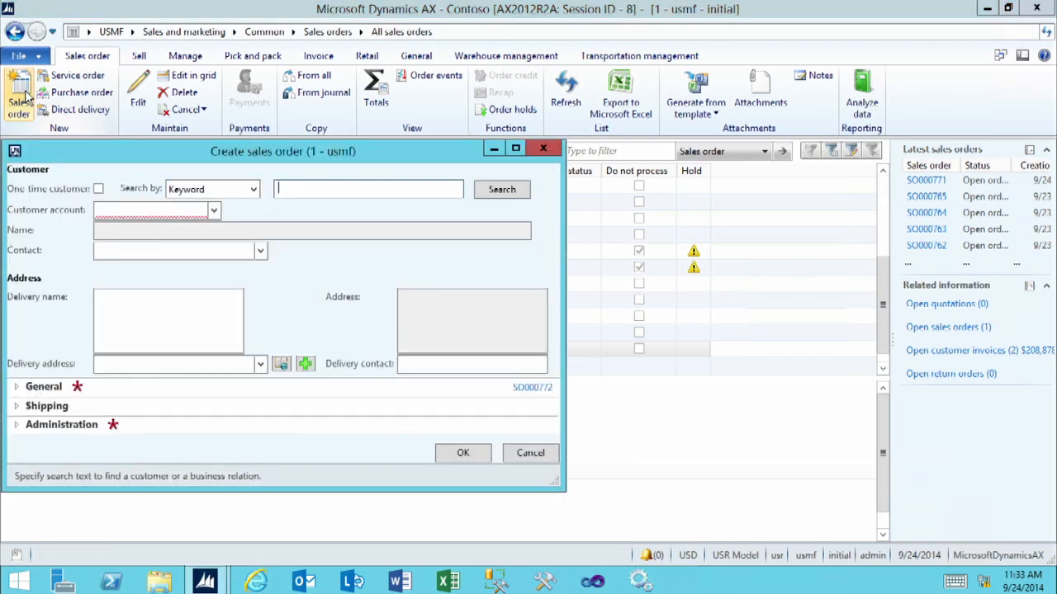
pyautogui.click(213, 211)
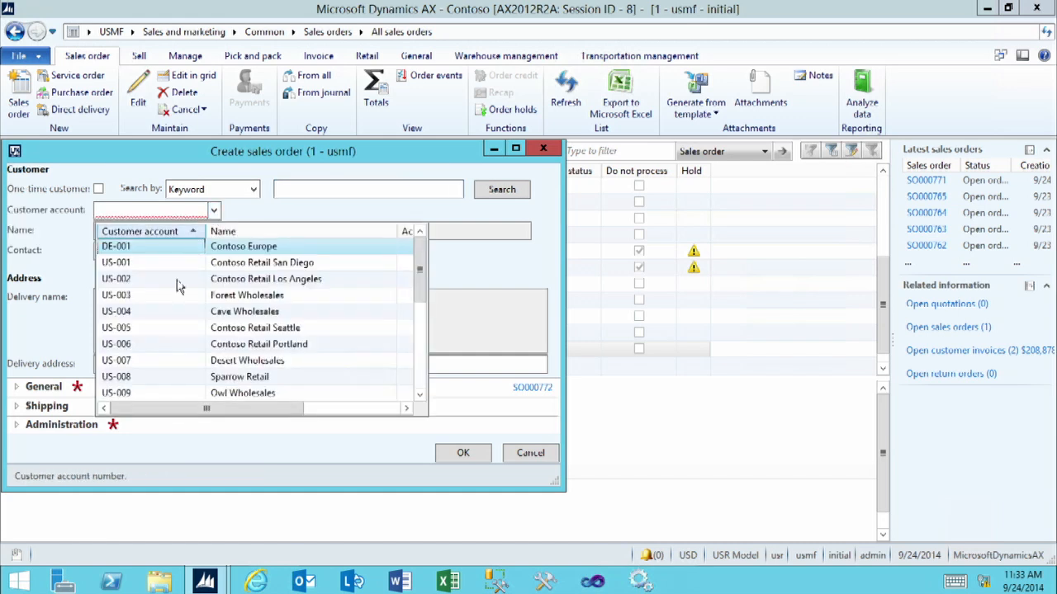
pyautogui.click(176, 310)
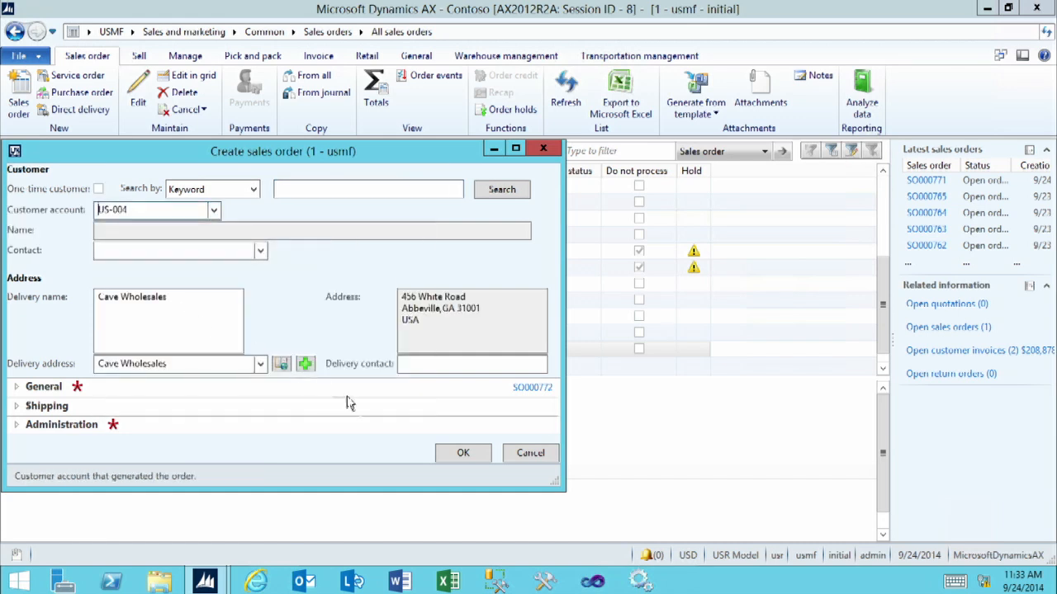
pyautogui.click(460, 457)
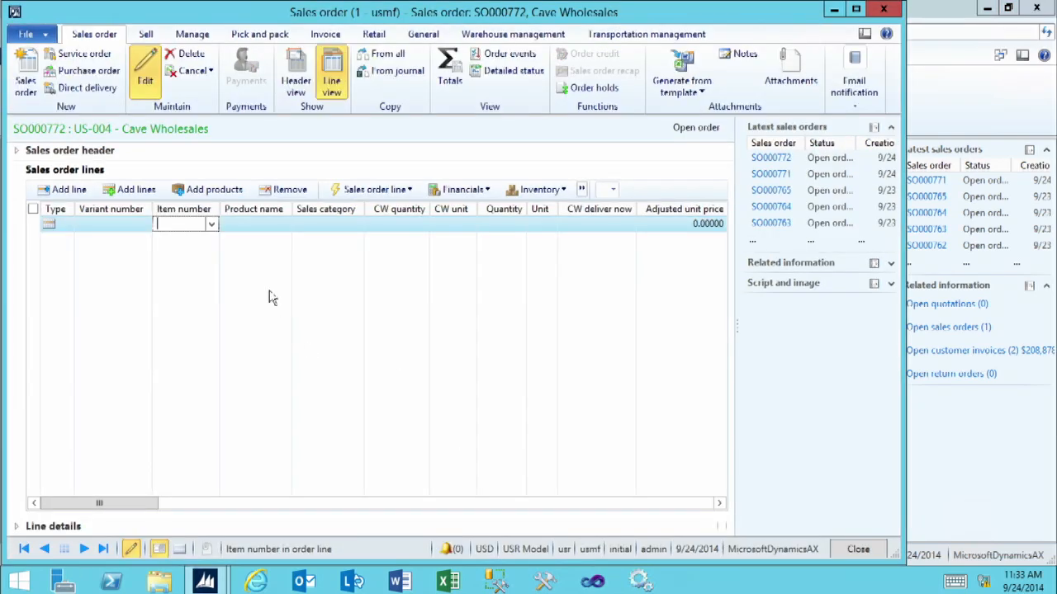
# Select item 1100, Baby T-Shirt, for the first line of the new sales order.
pyautogui.click(211, 227)
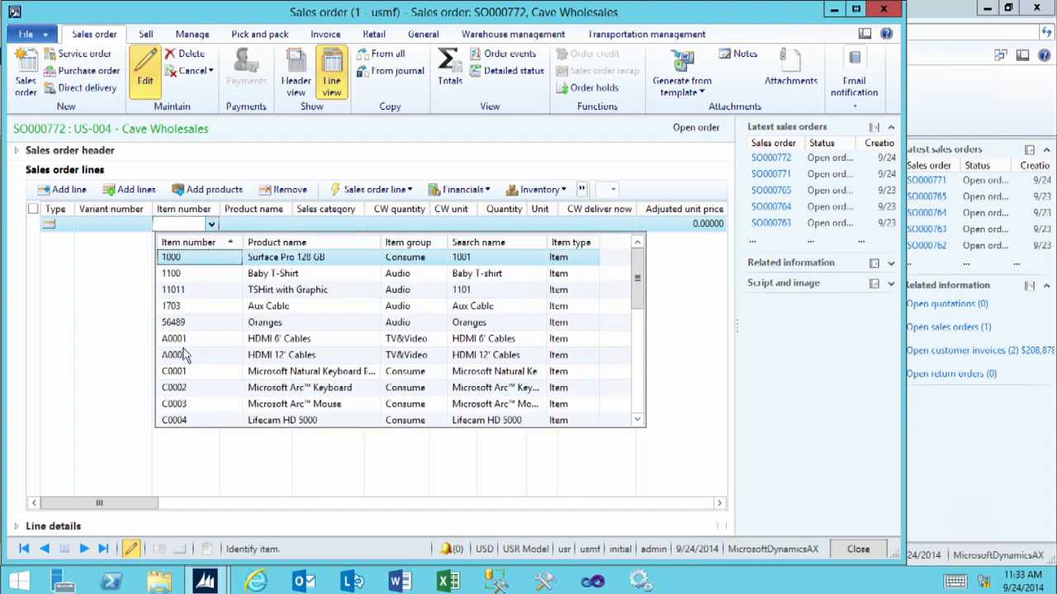
pyautogui.click(198, 388)
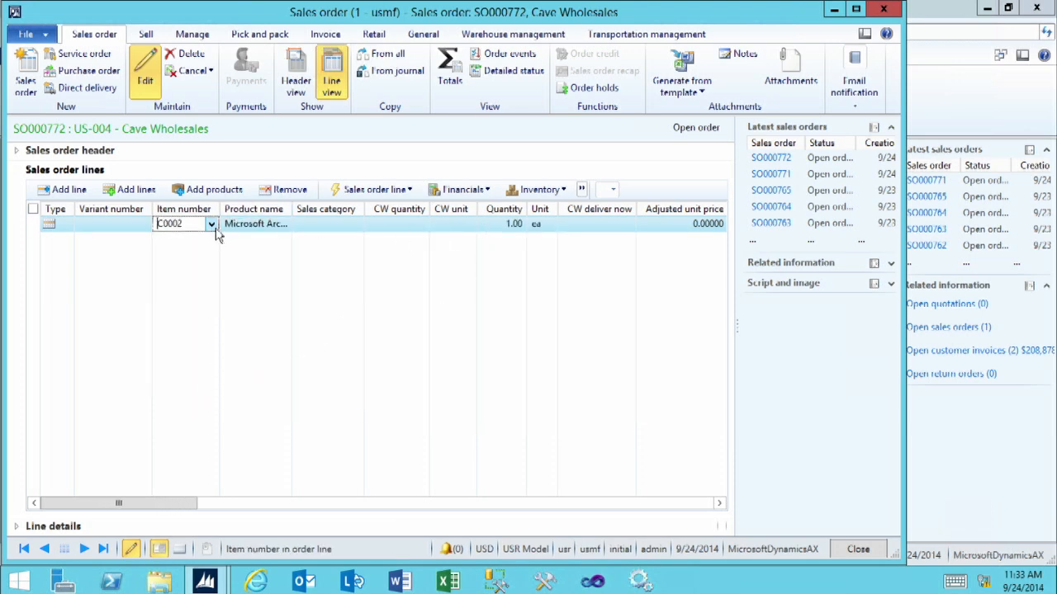
pyautogui.click(211, 225)
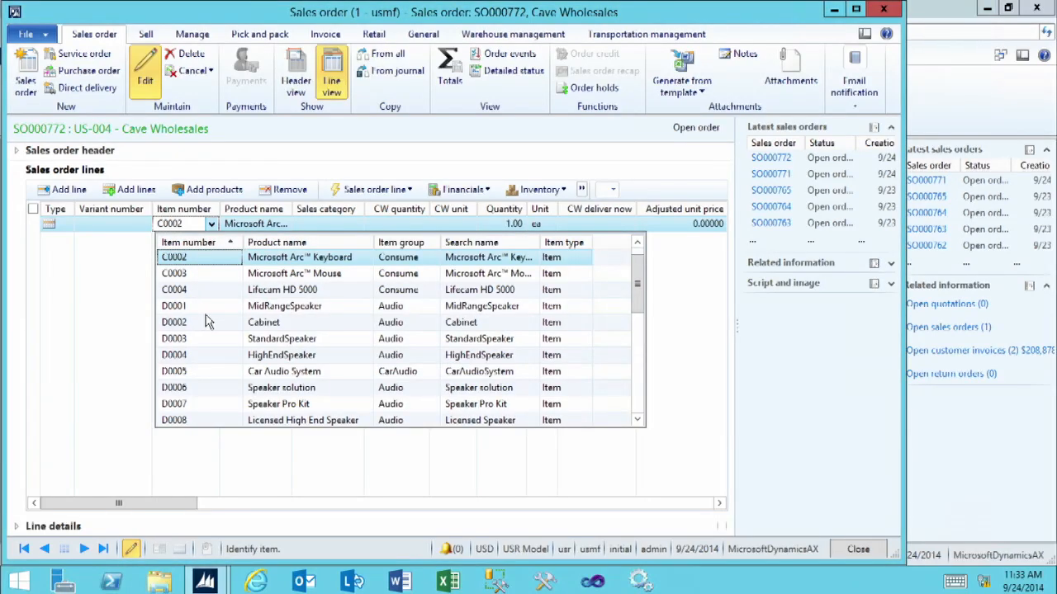
pyautogui.scroll(2, 206, 322)
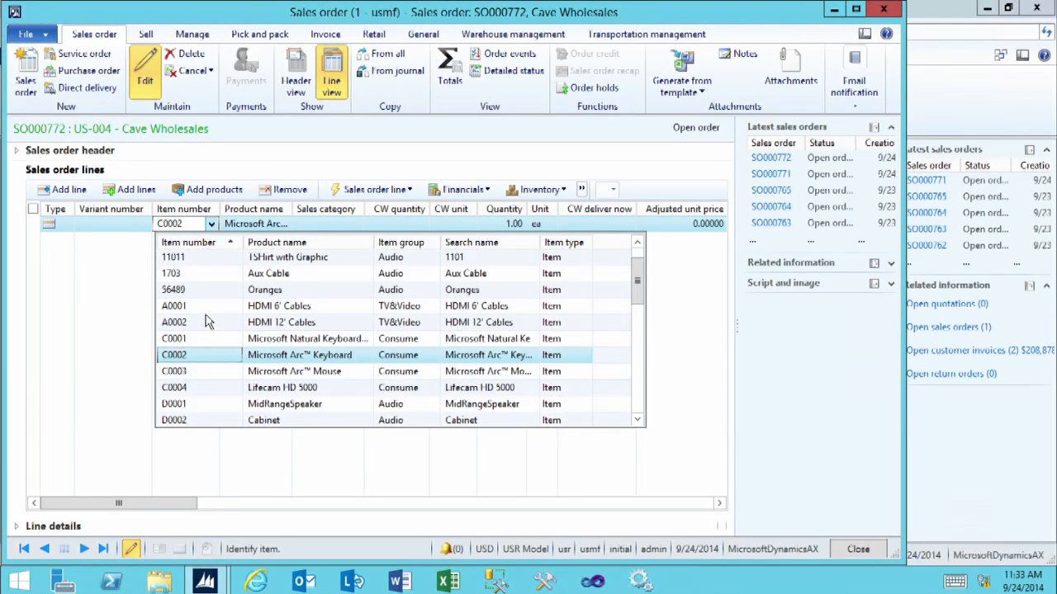
pyautogui.scroll(1, 199, 281)
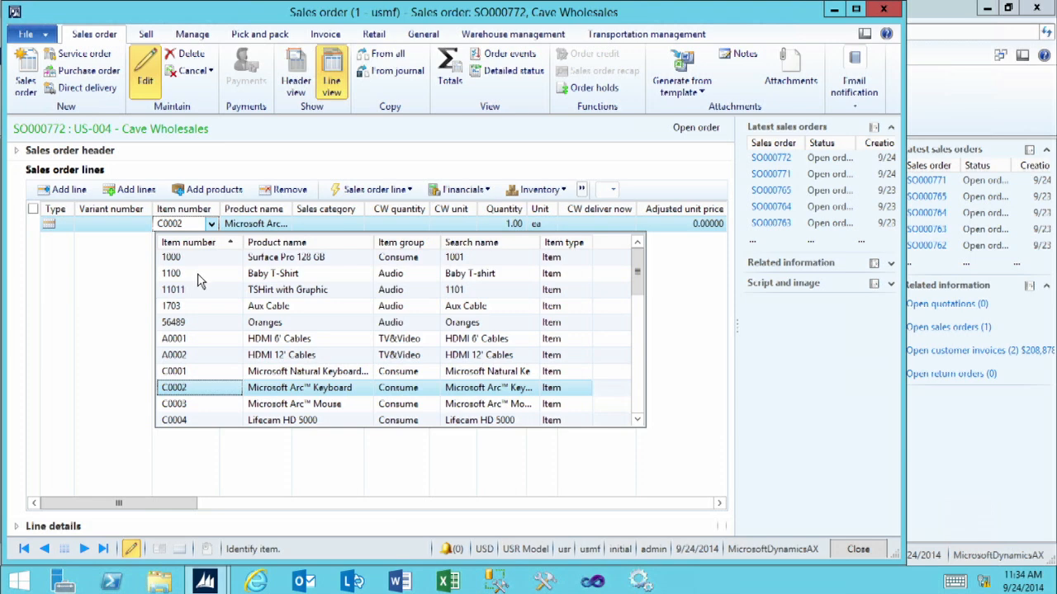
pyautogui.click(198, 281)
# Set the Baby T-Shirt order line's warehouse to 11.
pyautogui.click(496, 231)
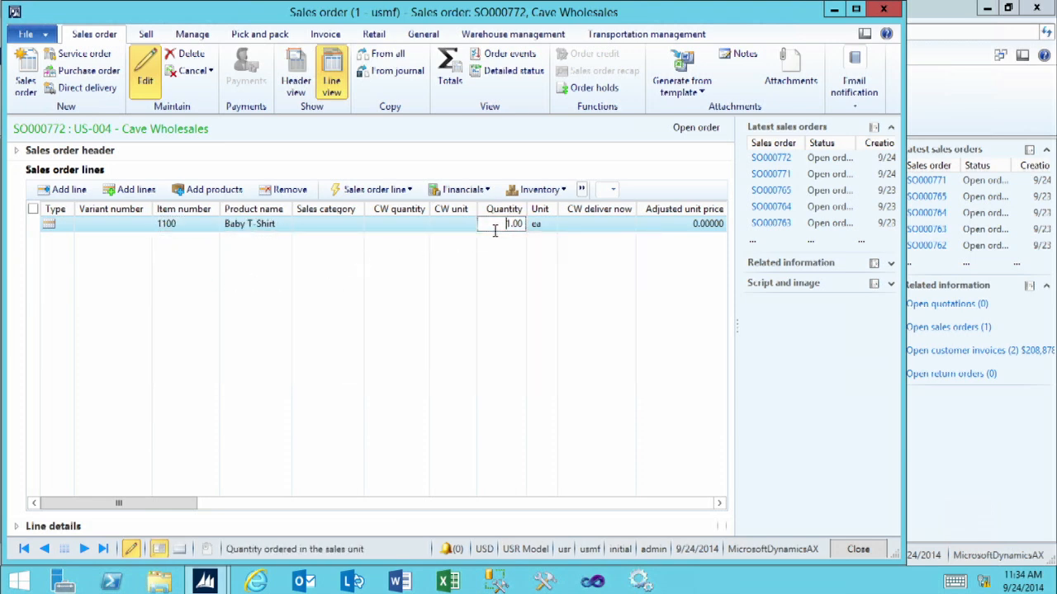
pyautogui.click(719, 503)
pyautogui.click(720, 503)
pyautogui.click(720, 503)
pyautogui.click(719, 502)
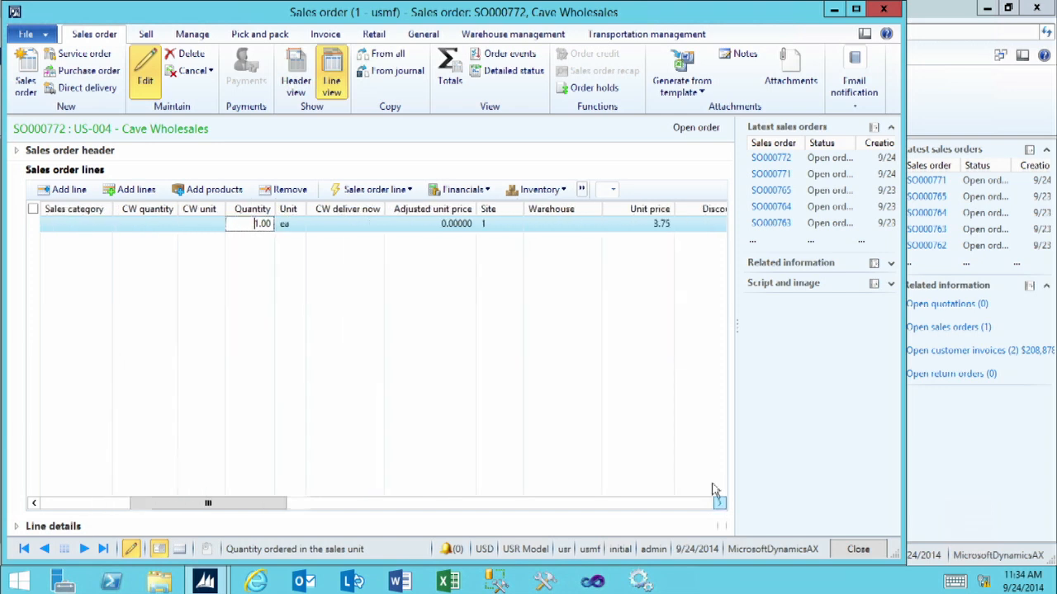
pyautogui.click(719, 502)
pyautogui.click(468, 225)
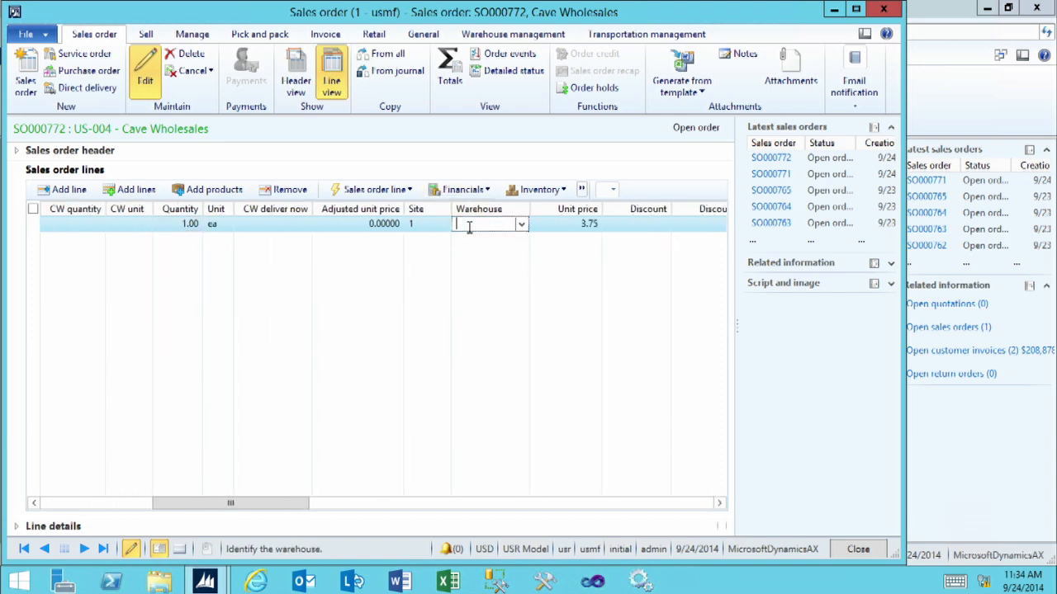
pyautogui.write('11')
pyautogui.press('Tab')
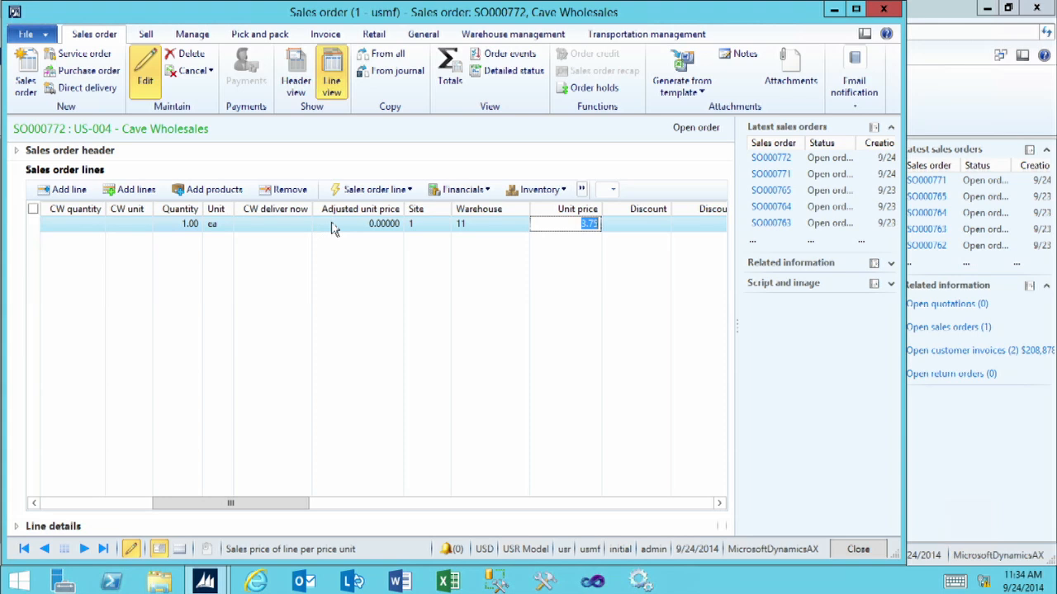
# Set the Baby T-Shirt line's quantity to 100 and check its net amount.
pyautogui.click(167, 224)
pyautogui.moveTo(166, 225); pyautogui.dragTo(212, 224)
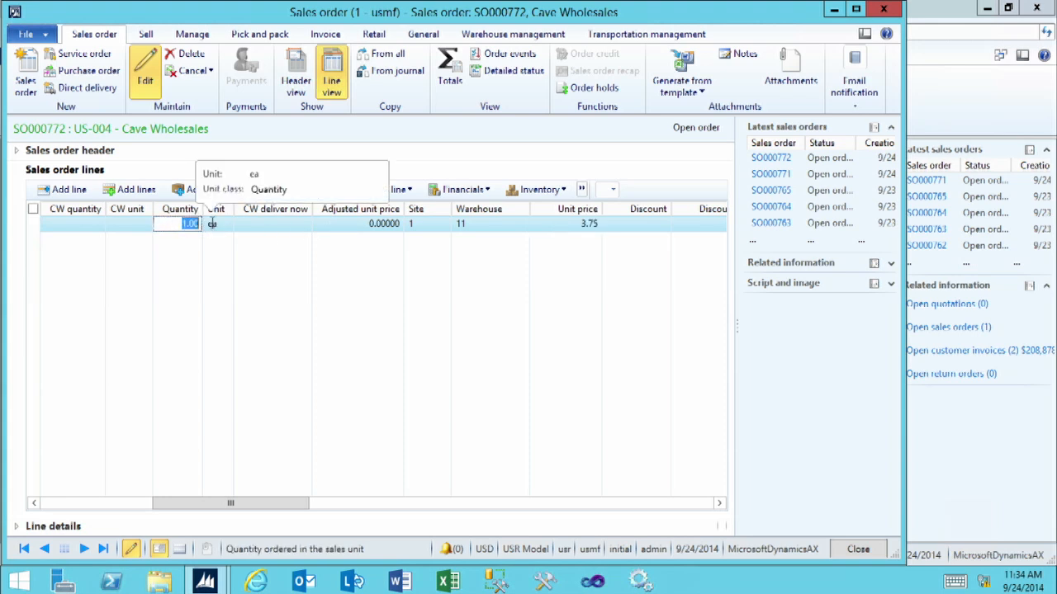
pyautogui.write('10')
pyautogui.press('Tab')
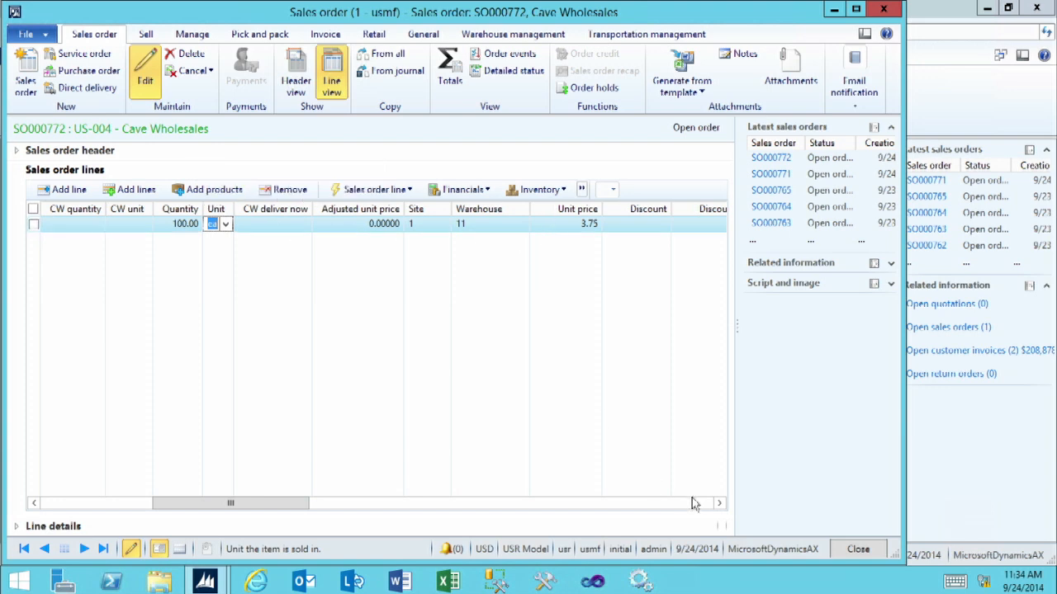
pyautogui.click(719, 504)
pyautogui.click(719, 504)
pyautogui.click(719, 504)
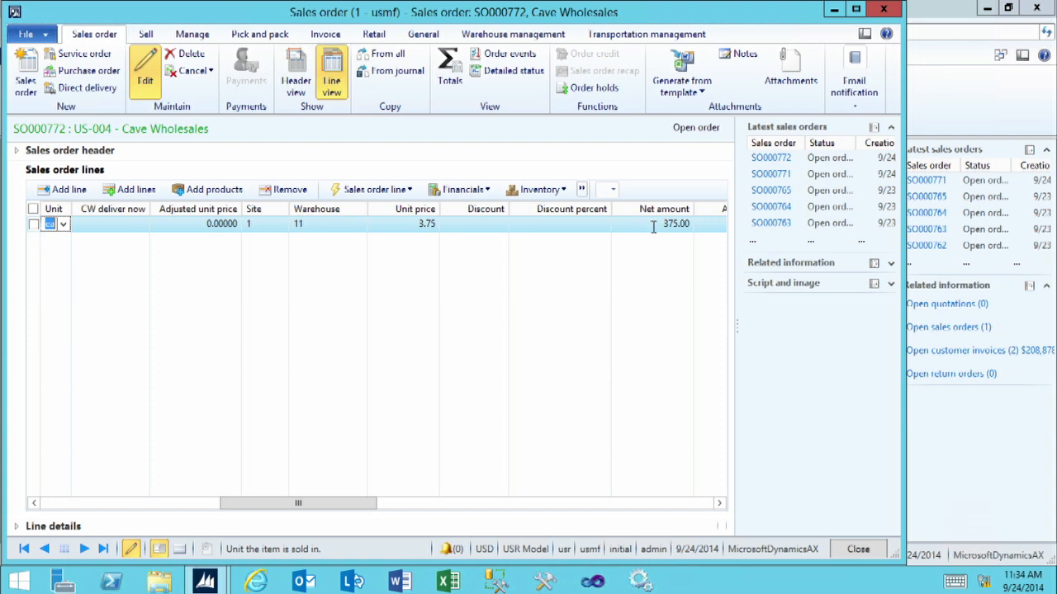
# Set the Baby T-Shirt line's quantity to 50 and check its net amount.
pyautogui.click(34, 503)
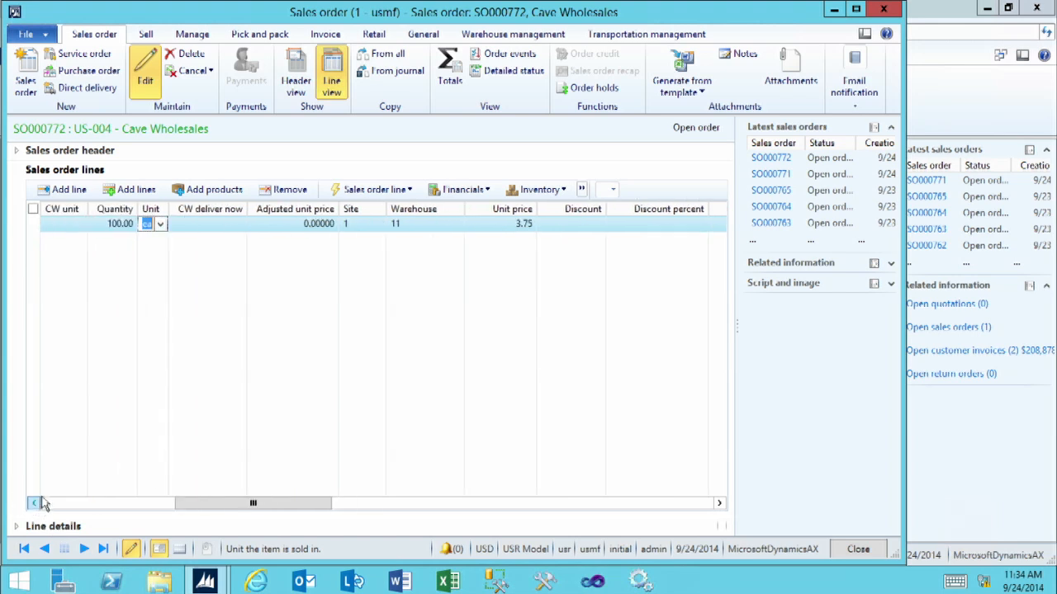
pyautogui.click(99, 221)
pyautogui.write('50')
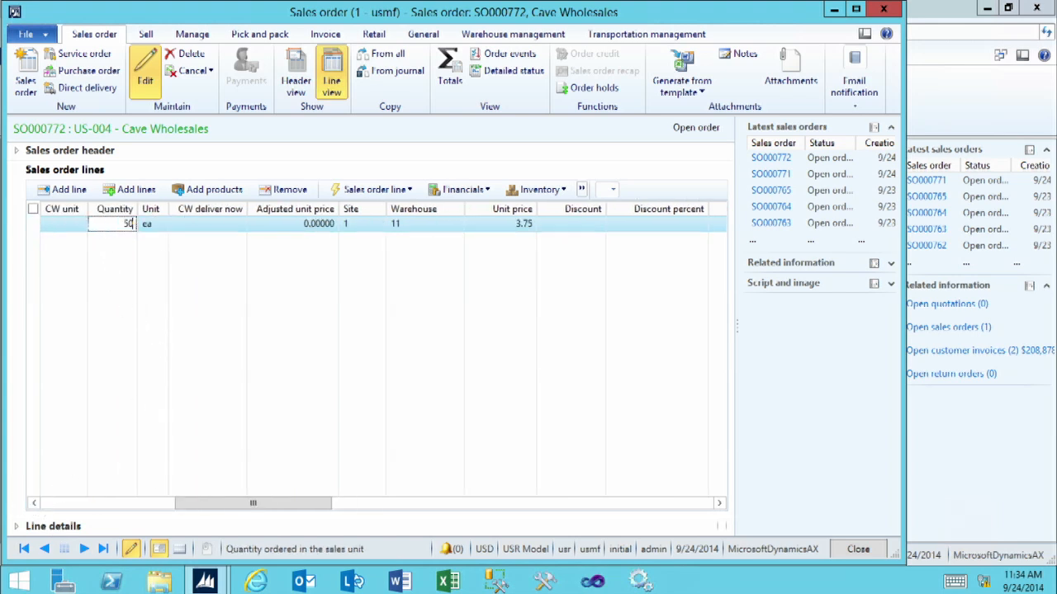
pyautogui.press('Tab')
pyautogui.moveTo(324, 510); pyautogui.dragTo(393, 507)
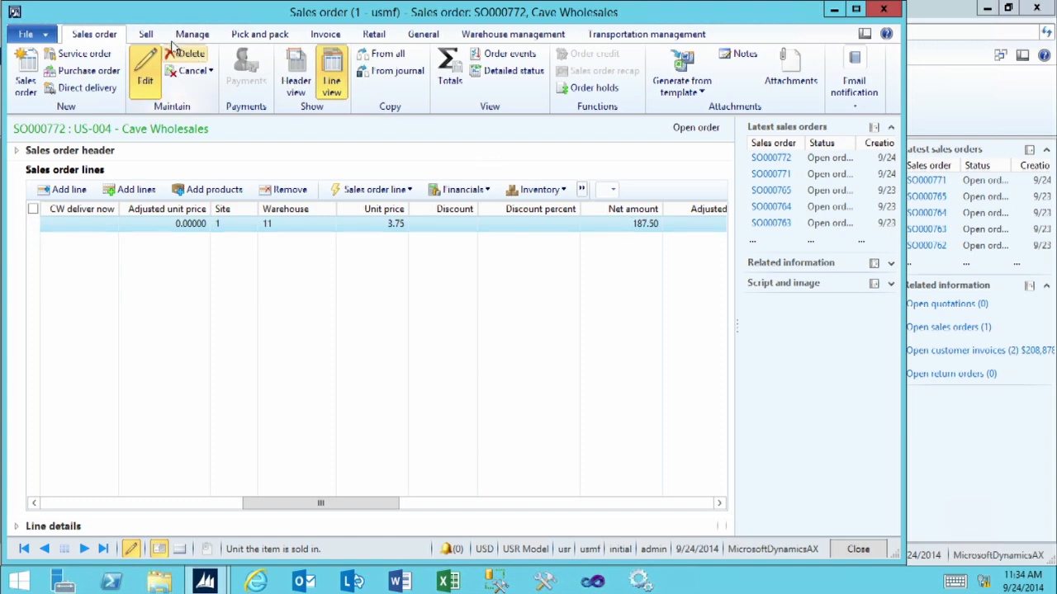
# Calculate the tiered charges for the sales order, review the Infolog messages and close them.
pyautogui.click(145, 36)
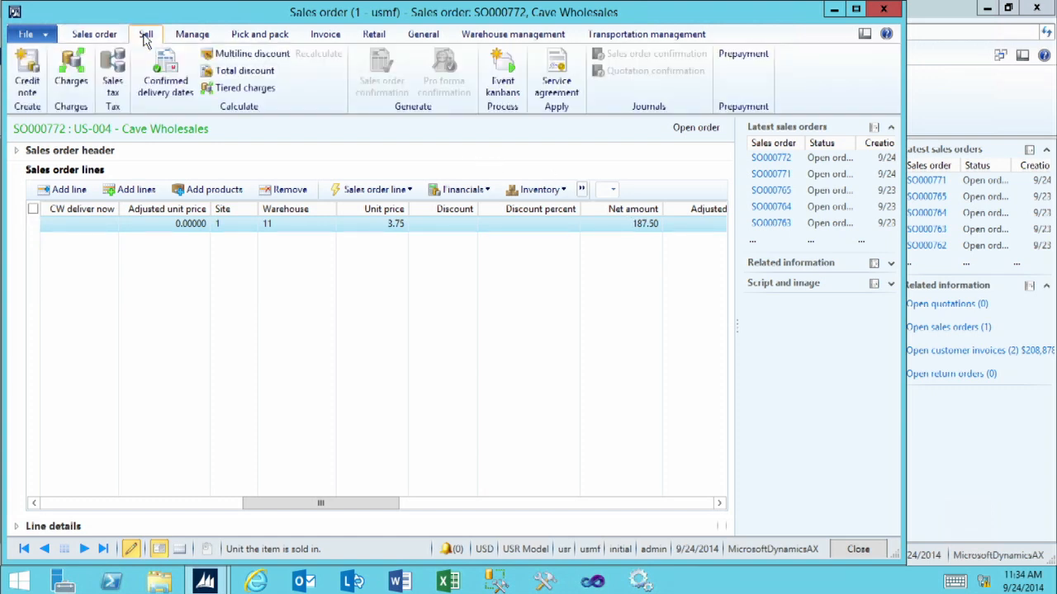
pyautogui.click(244, 90)
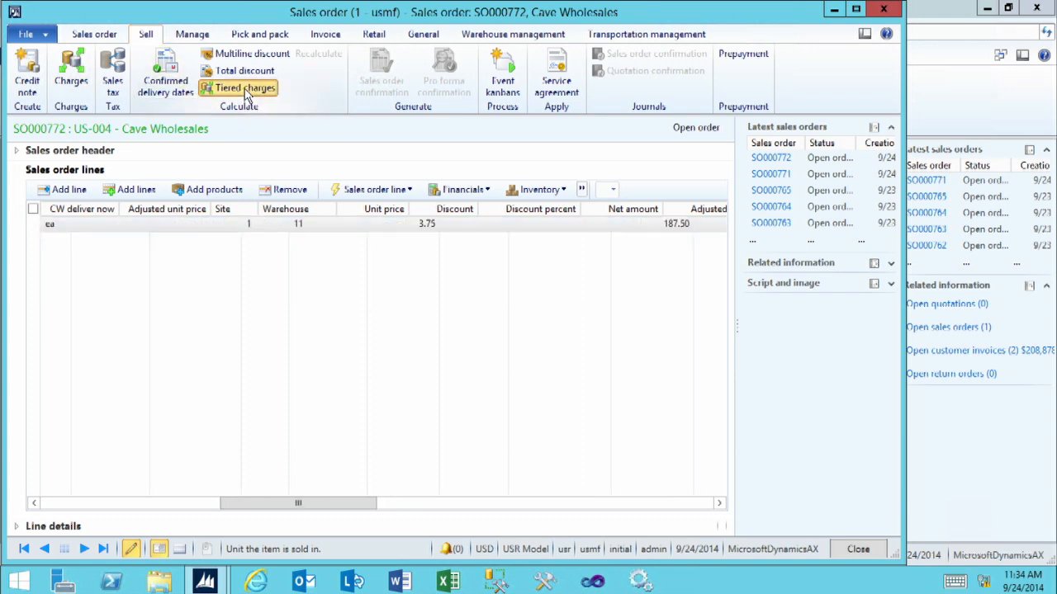
pyautogui.click(244, 88)
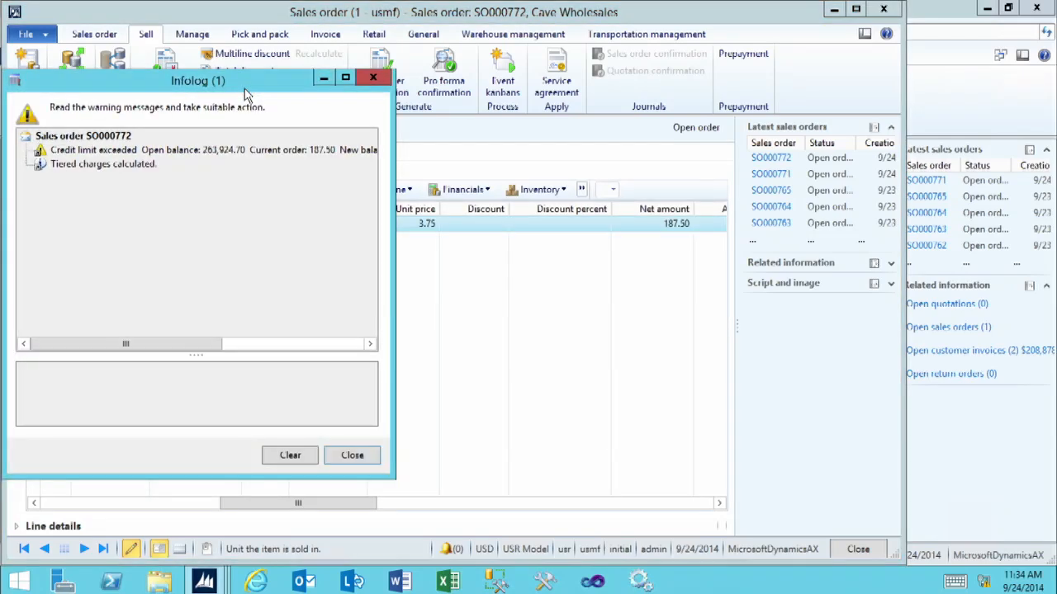
pyautogui.click(219, 158)
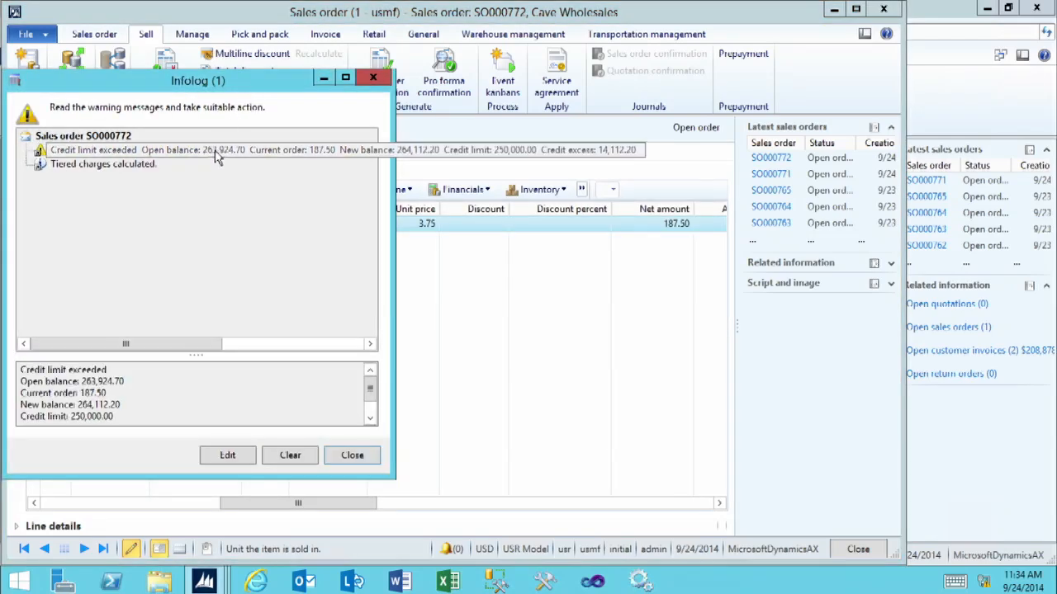
pyautogui.click(107, 165)
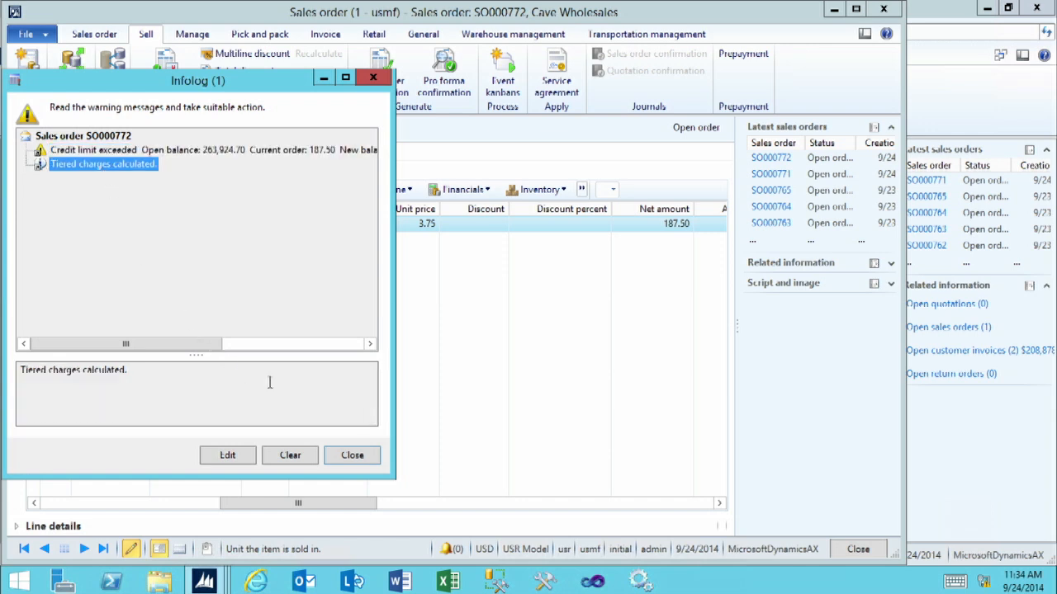
pyautogui.click(369, 459)
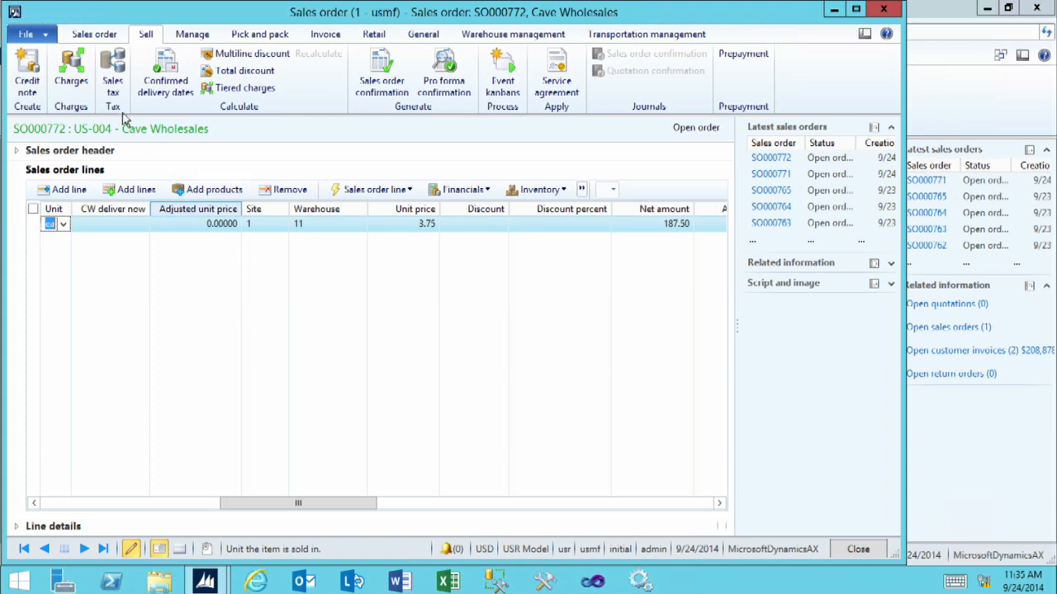
# Open the charges transactions of the sales order.
pyautogui.click(70, 67)
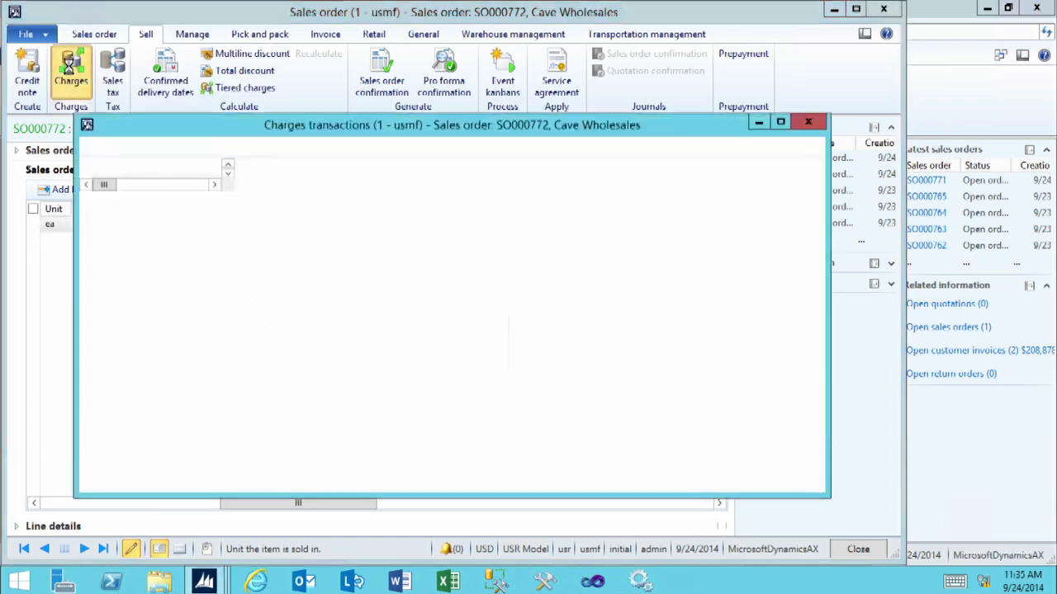